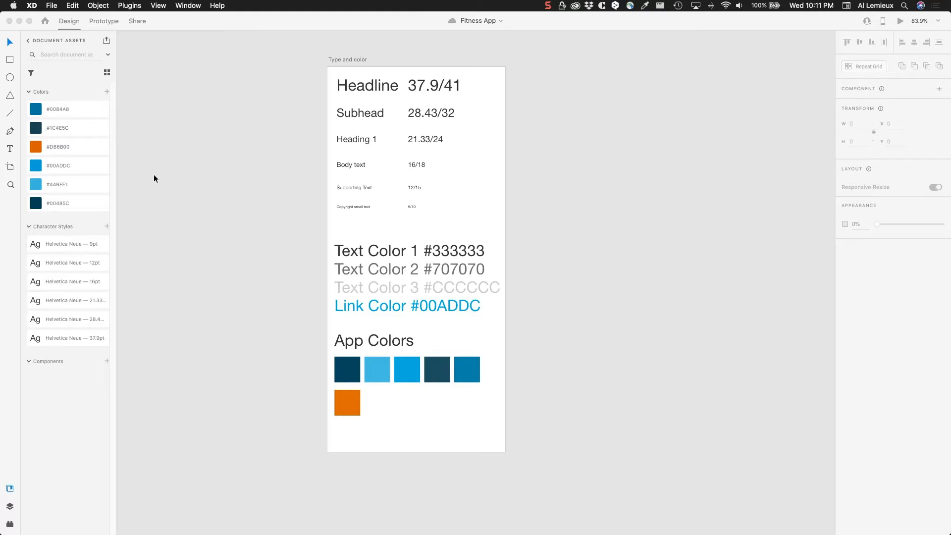
# Step: Add an iPhone 12 Pro Max artboard and move it closer to the Type and color artboard, at X 480
pyautogui.click(11, 168)
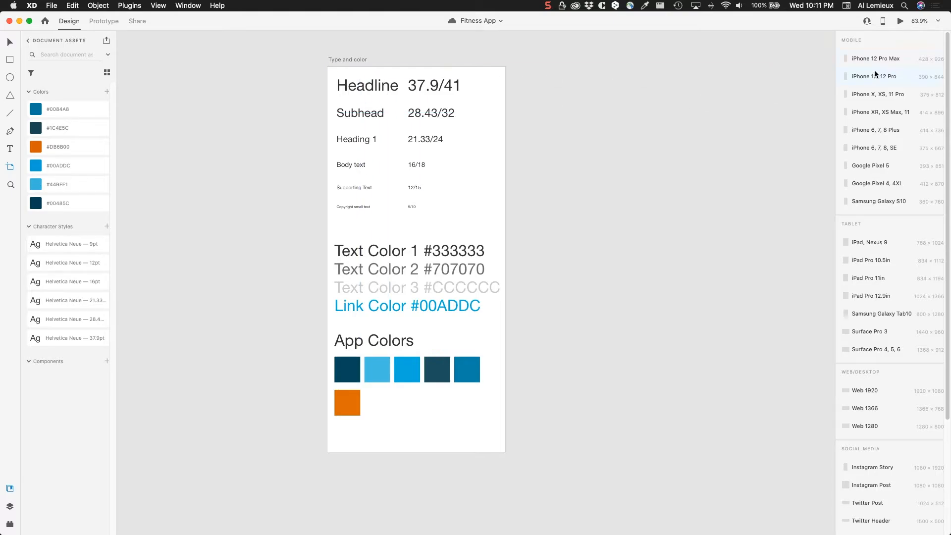
pyautogui.click(887, 58)
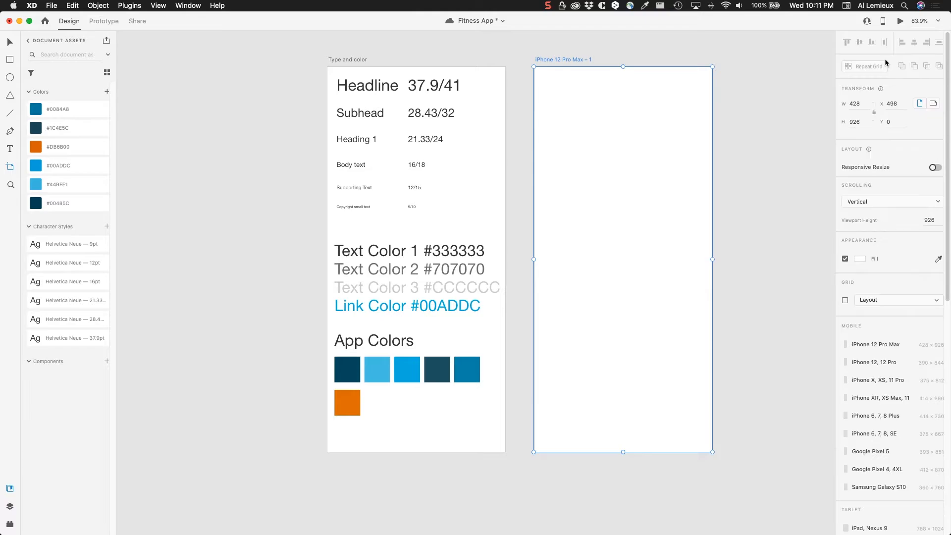
pyautogui.click(11, 43)
pyautogui.click(736, 128)
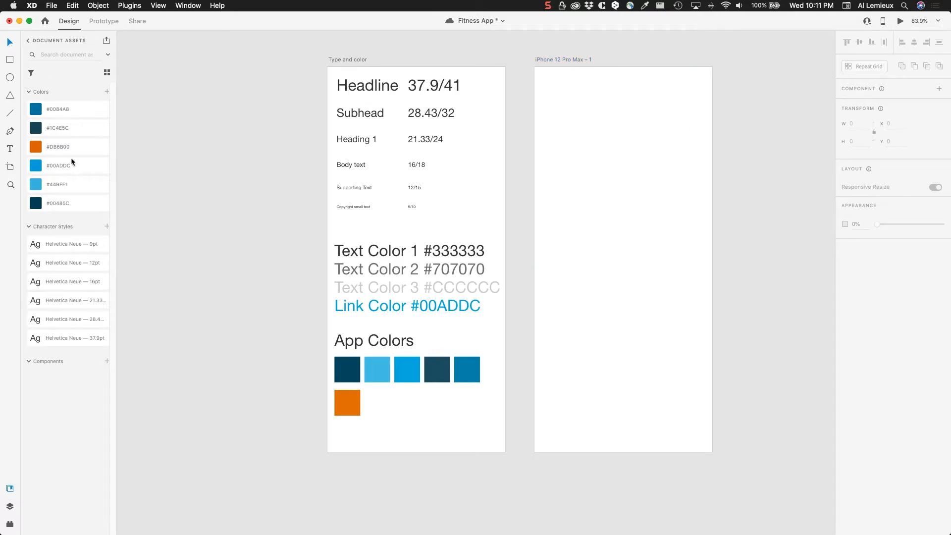
pyautogui.click(578, 59)
pyautogui.moveTo(578, 60)
pyautogui.mouseDown()
pyautogui.moveTo(572, 40)
pyautogui.moveTo(570, 59)
pyautogui.mouseUp()
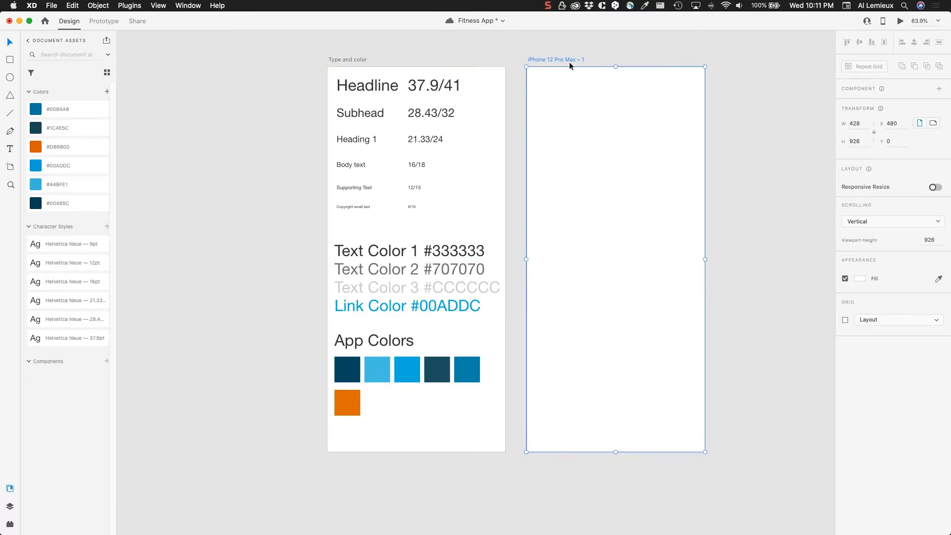
# Step: Rename the new iPhone 12 Pro Max artboard as Login
pyautogui.press('space')
pyautogui.moveTo(566, 96); pyautogui.dragTo(405, 153)
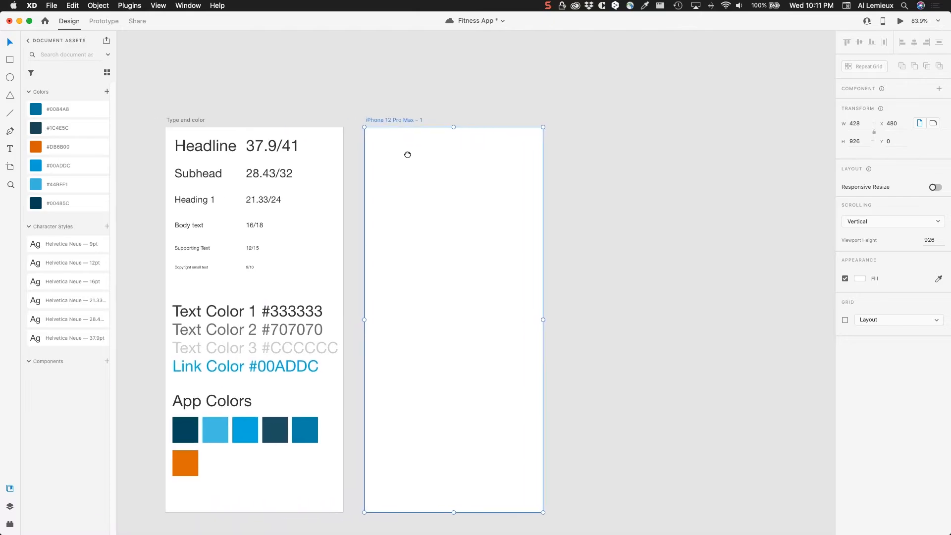
pyautogui.doubleClick(382, 120)
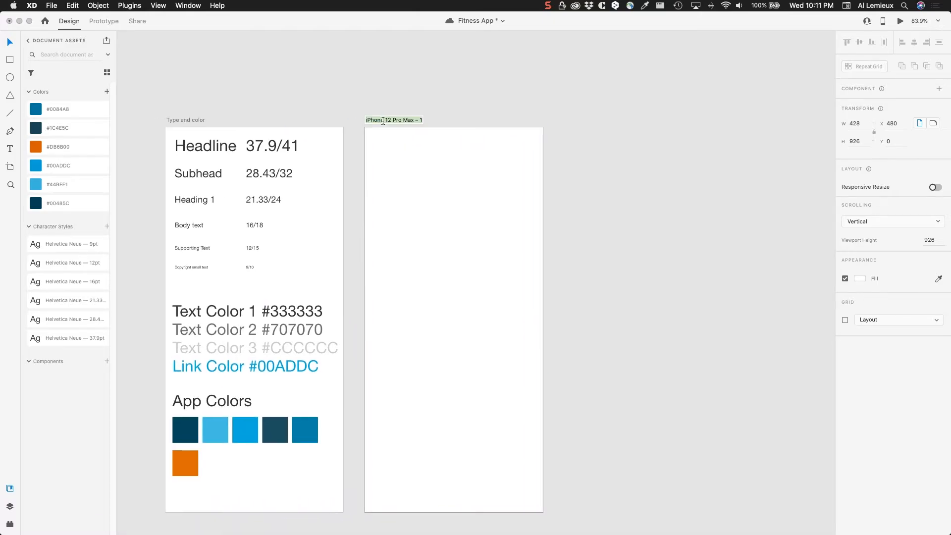
pyautogui.write('Login')
pyautogui.press('Return')
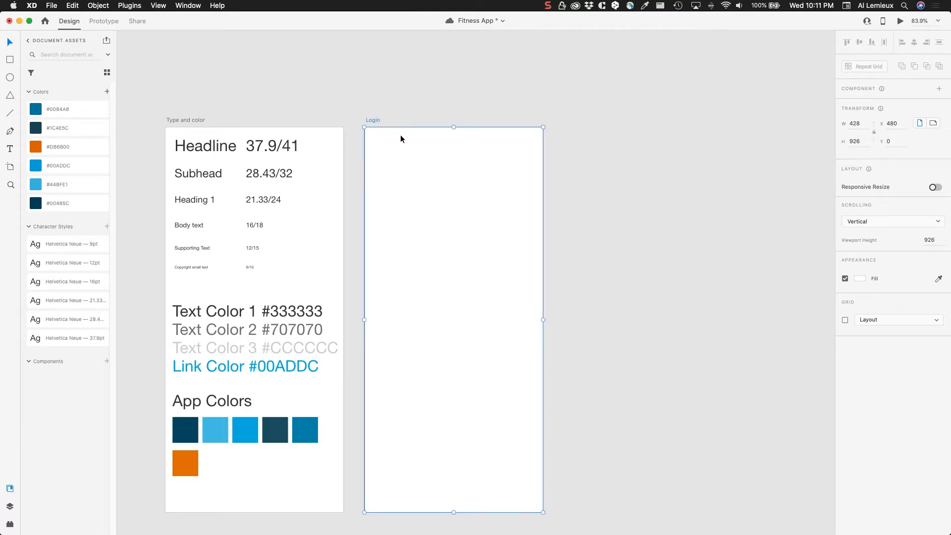
pyautogui.moveTo(431, 239); pyautogui.dragTo(421, 221)
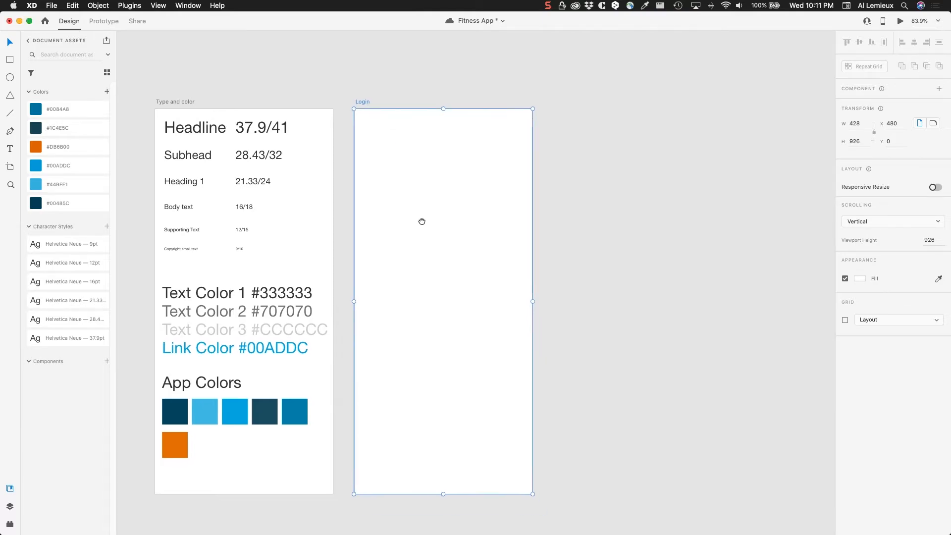
pyautogui.click(603, 161)
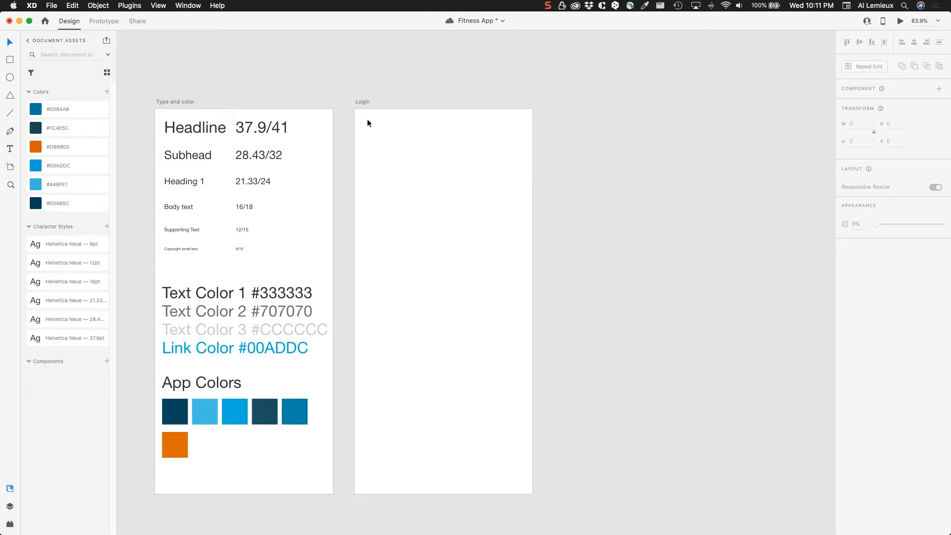
# Step: Draw a full-width header rectangle about 428 by 51 at the top of the Login artboard and remove its border
pyautogui.click(9, 61)
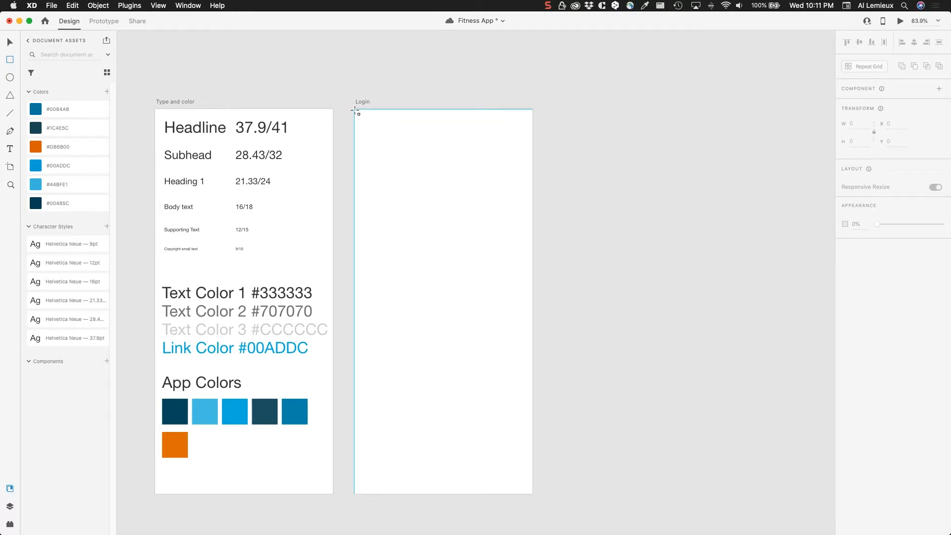
pyautogui.moveTo(354, 110)
pyautogui.mouseDown()
pyautogui.moveTo(474, 141)
pyautogui.moveTo(532, 131)
pyautogui.mouseUp()
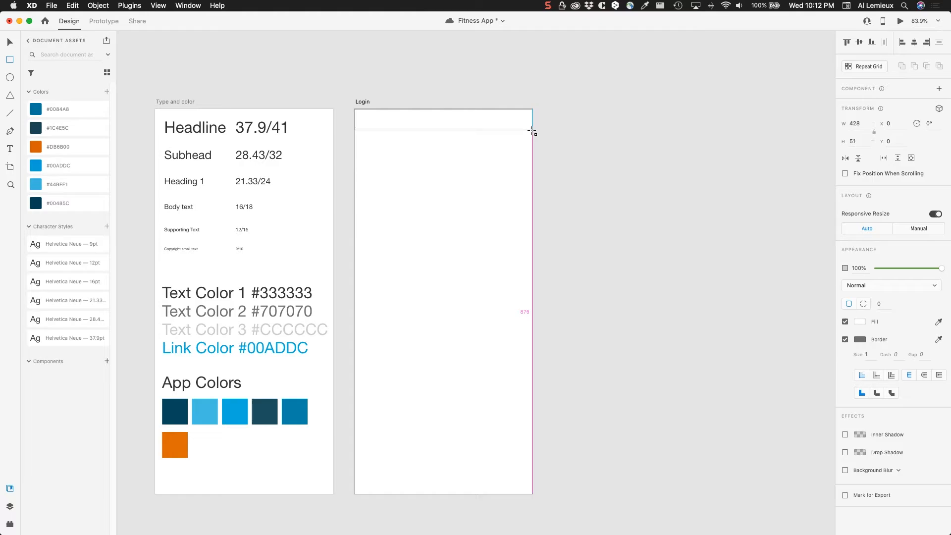
pyautogui.moveTo(533, 132); pyautogui.dragTo(533, 131)
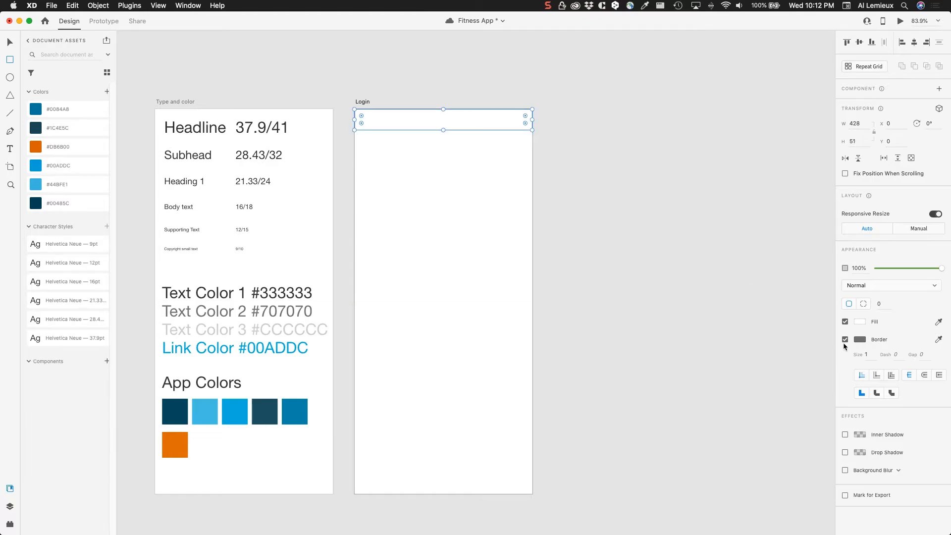
pyautogui.click(844, 339)
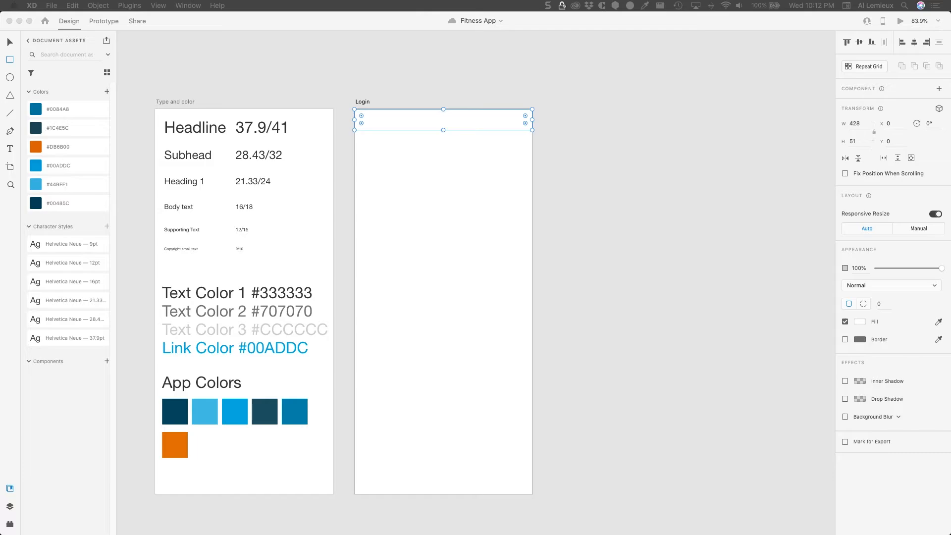
# Step: Add the text EVERFIT over the header rectangle of the Login artboard
pyautogui.click(70, 110)
pyautogui.click(10, 149)
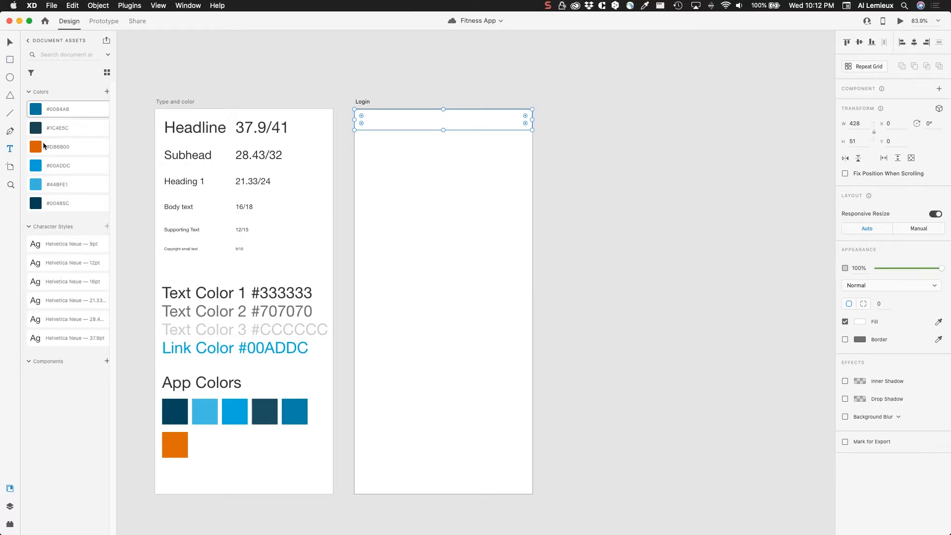
pyautogui.click(376, 118)
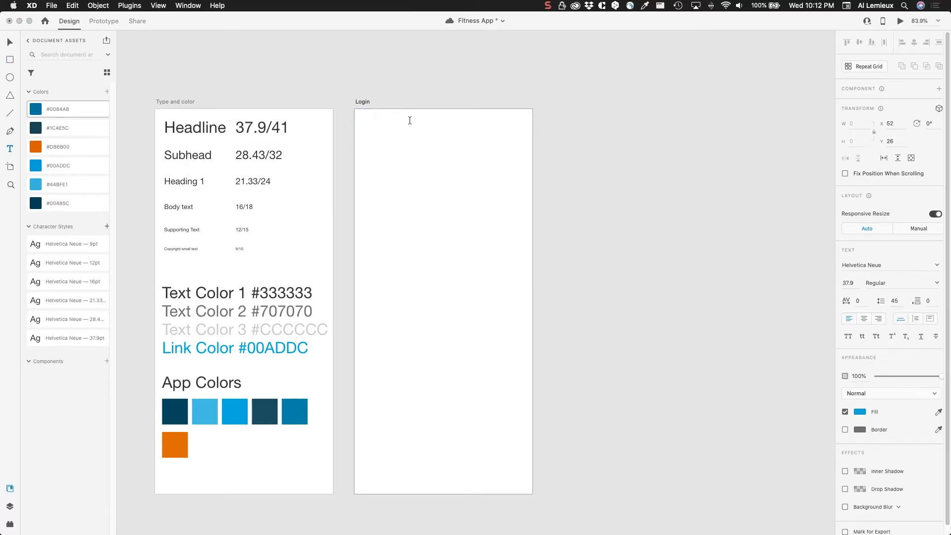
pyautogui.write('EVERFIT')
# Step: Set the EVERFIT text's font to Knockout in the 31 Junior Middleweight style
pyautogui.press('super+a')
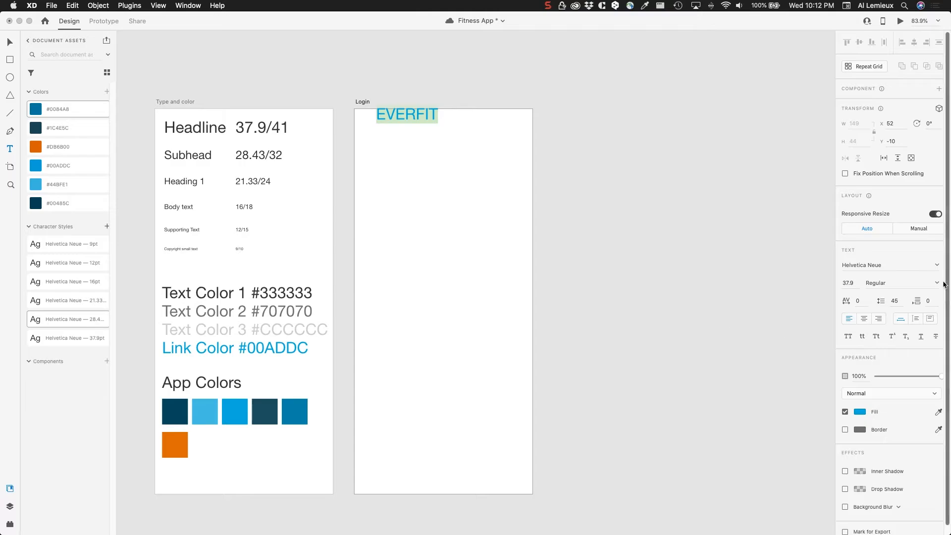
pyautogui.click(936, 266)
pyautogui.click(936, 267)
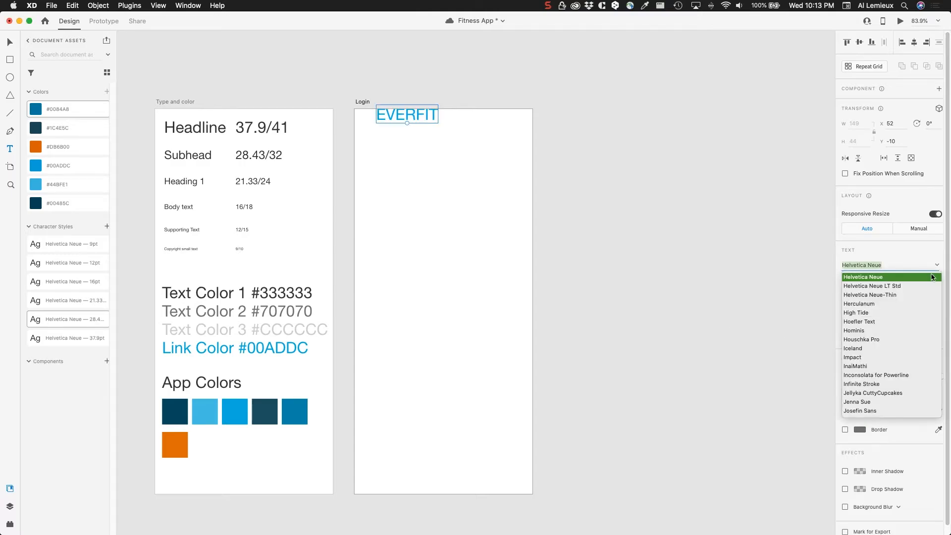
pyautogui.write('KnockouT')
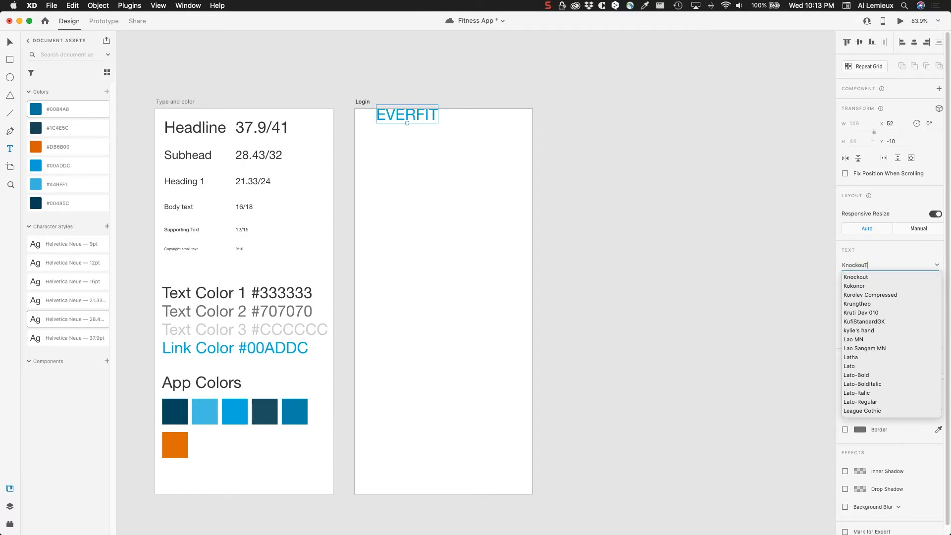
pyautogui.click(894, 279)
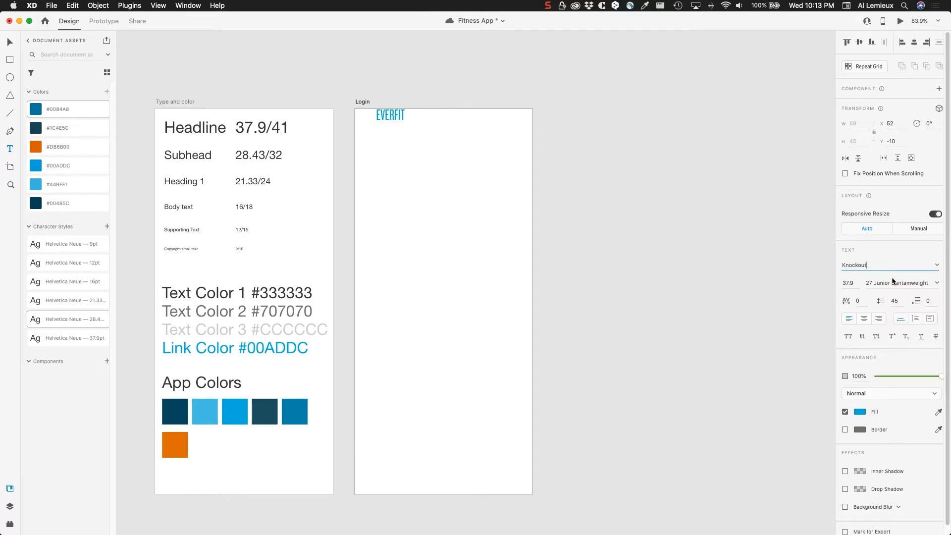
pyautogui.click(937, 284)
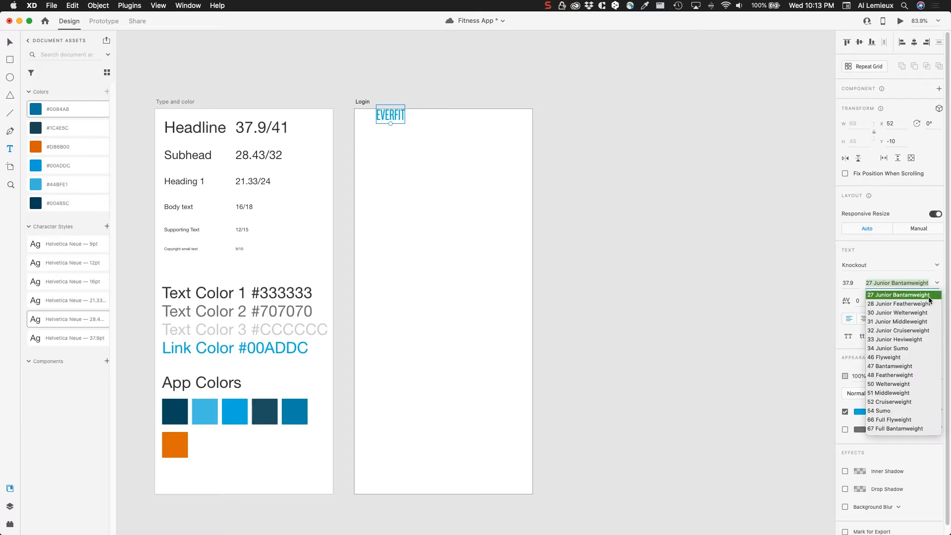
pyautogui.click(920, 321)
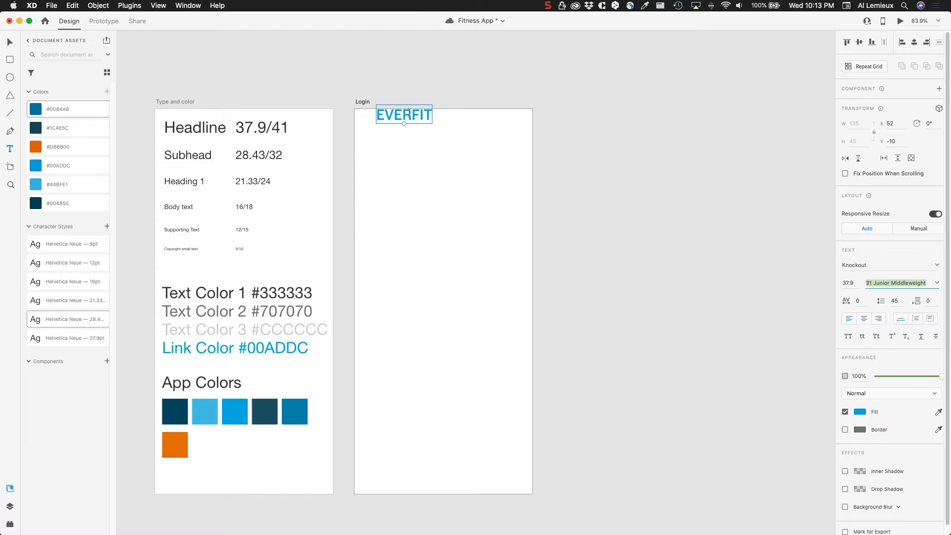
# Step: Recolor only the letters EVER of the EVERFIT text to black (#000000)
pyautogui.moveTo(410, 114); pyautogui.dragTo(380, 118)
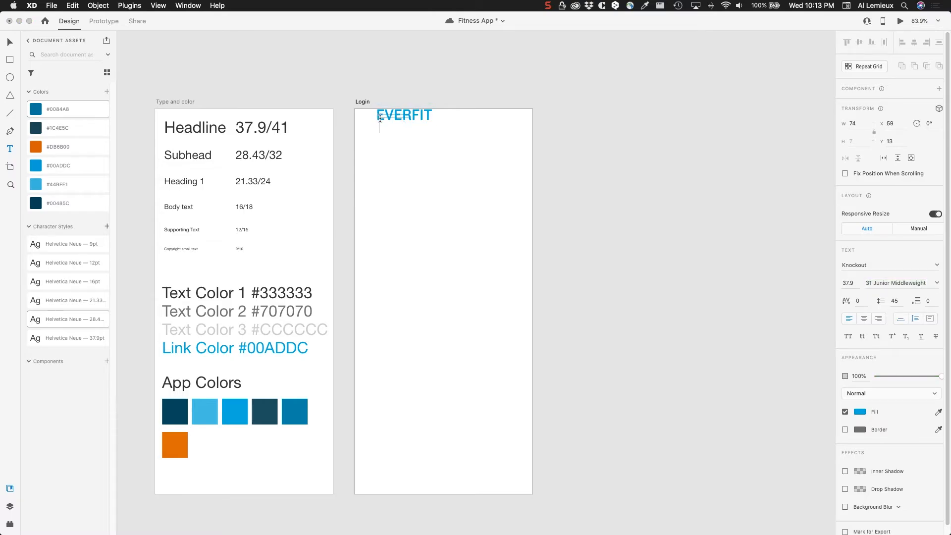
pyautogui.click(388, 110)
pyautogui.doubleClick(402, 113)
pyautogui.click(407, 115)
pyautogui.moveTo(410, 114); pyautogui.dragTo(378, 115)
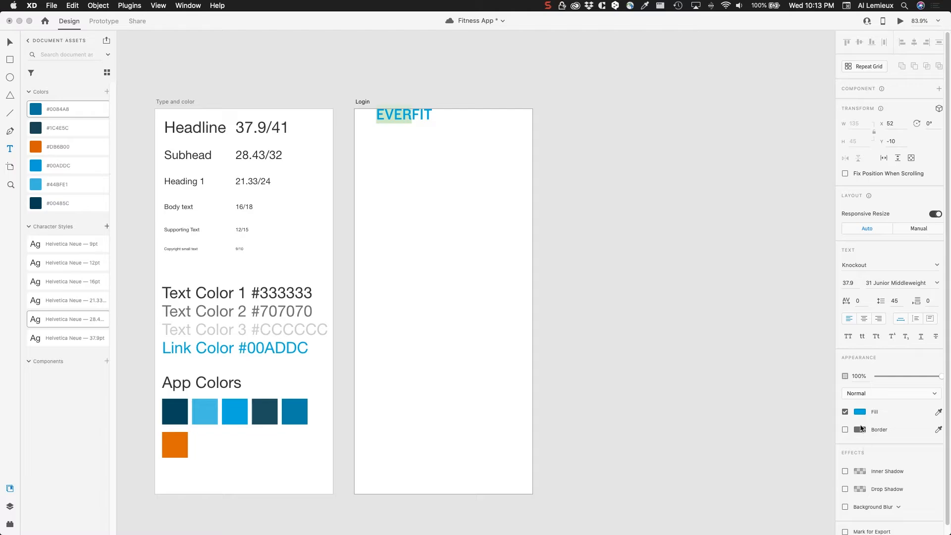
pyautogui.click(860, 413)
pyautogui.click(758, 414)
pyautogui.moveTo(756, 416); pyautogui.dragTo(737, 434)
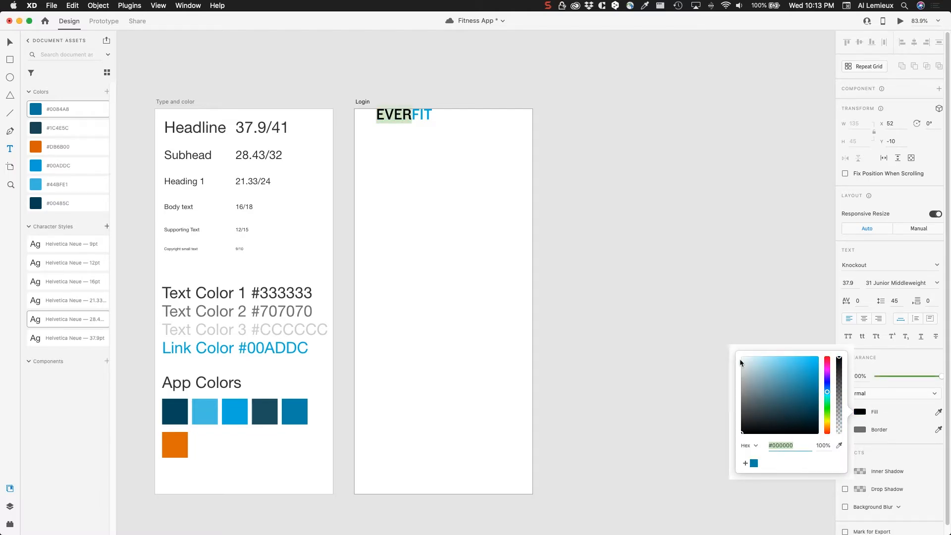
pyautogui.press('Escape')
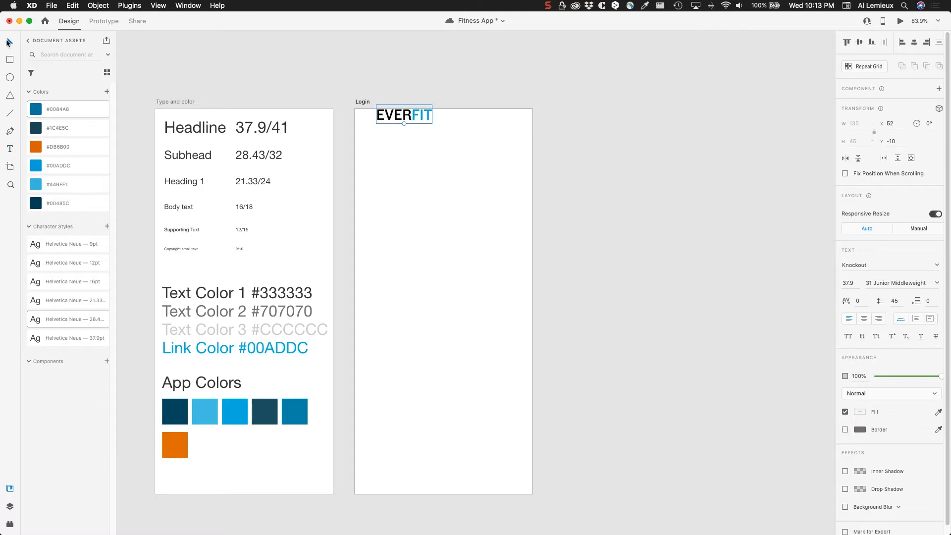
# Step: Move the EVERFIT text into the header rectangle and align the two to their vertical middle
pyautogui.moveTo(391, 120); pyautogui.dragTo(374, 123)
pyautogui.click(441, 127)
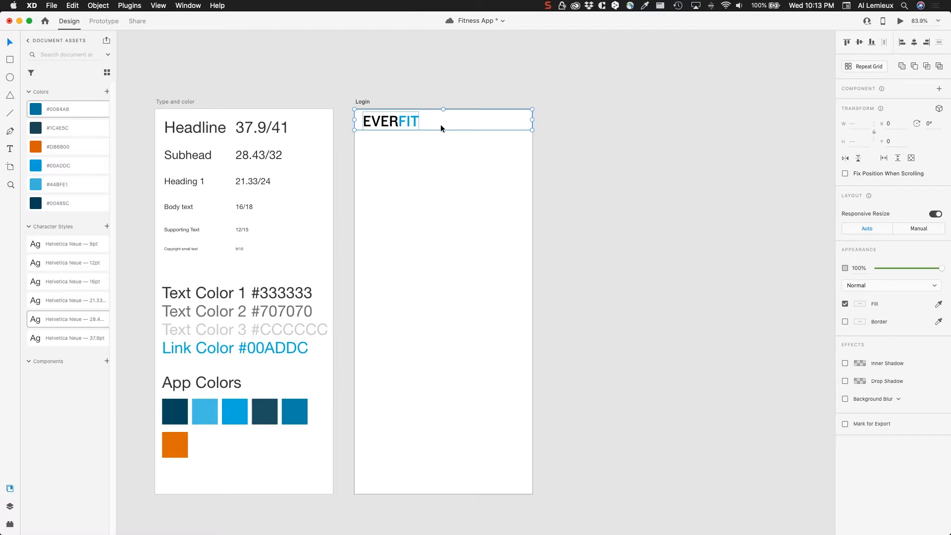
pyautogui.click(859, 43)
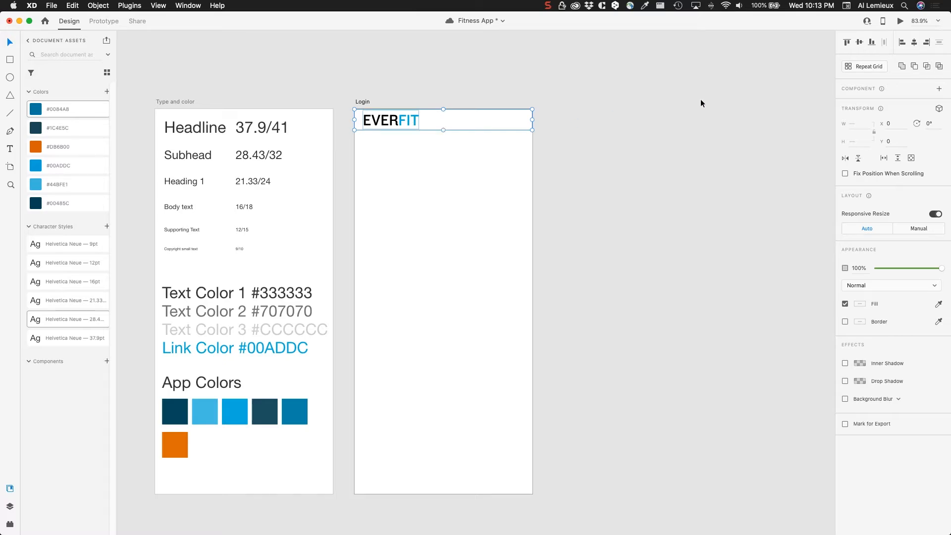
# Step: Shift the EVERFIT text to X 16 on the Login artboard and save the document
pyautogui.click(562, 122)
pyautogui.click(394, 122)
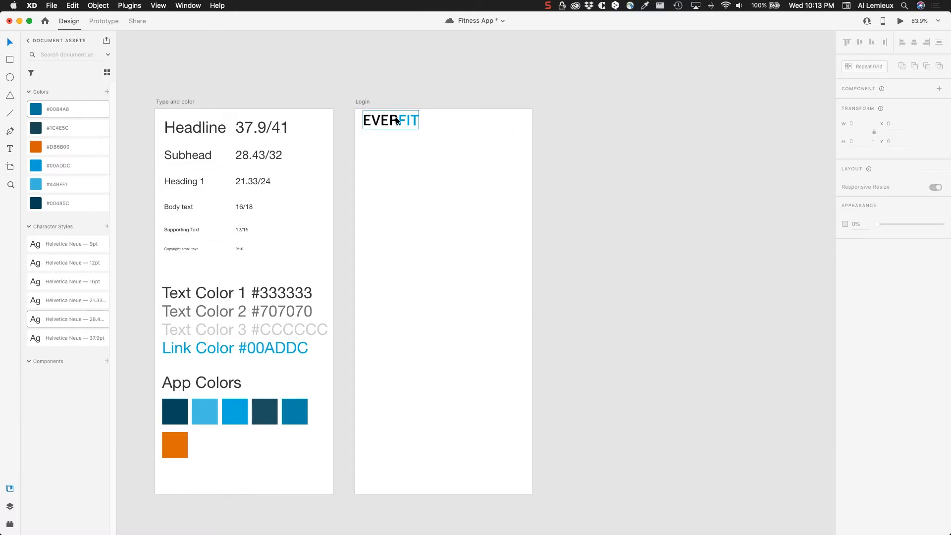
pyautogui.moveTo(393, 122); pyautogui.dragTo(394, 122)
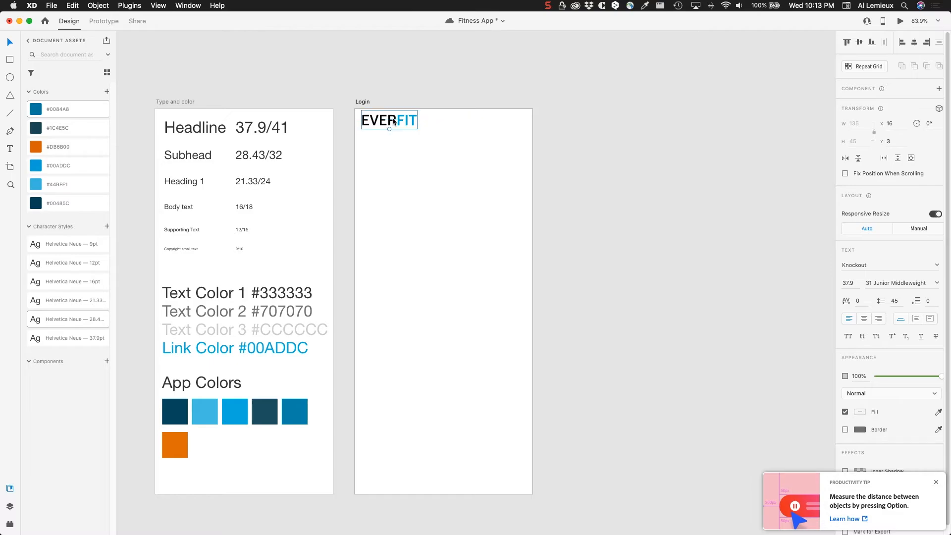
pyautogui.click(568, 112)
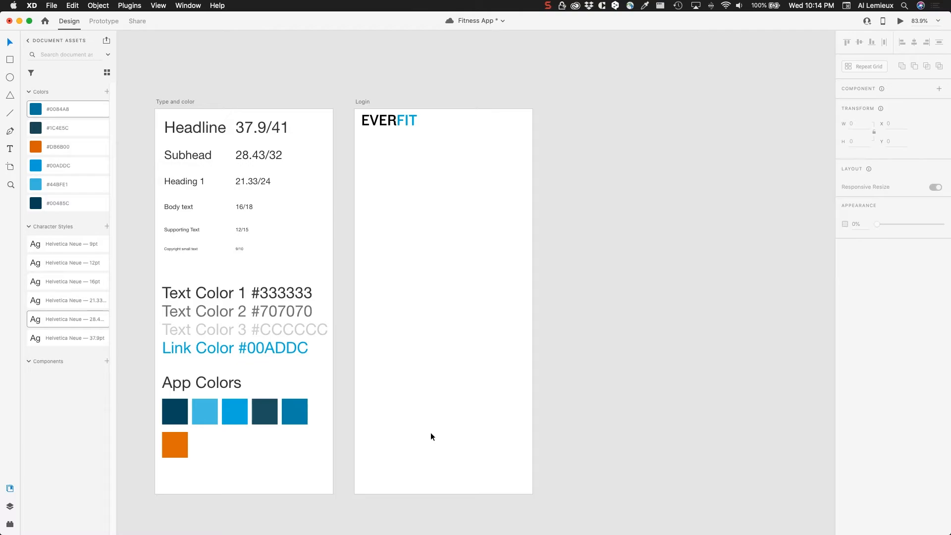
pyautogui.press('super+s')
# Step: Start importing a file and browse to the assets folder in NECC > 2021 > Web Design > Fitness app
pyautogui.click(51, 6)
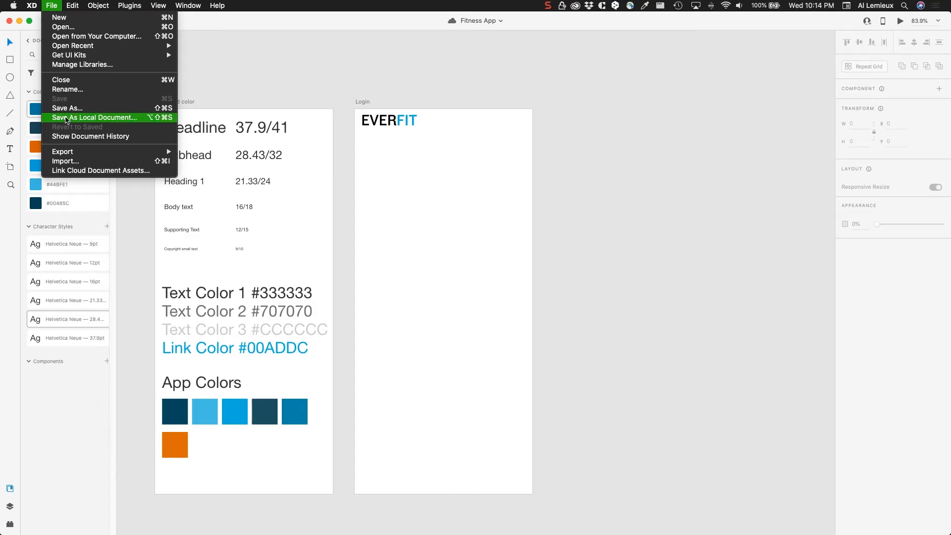
pyautogui.click(474, 134)
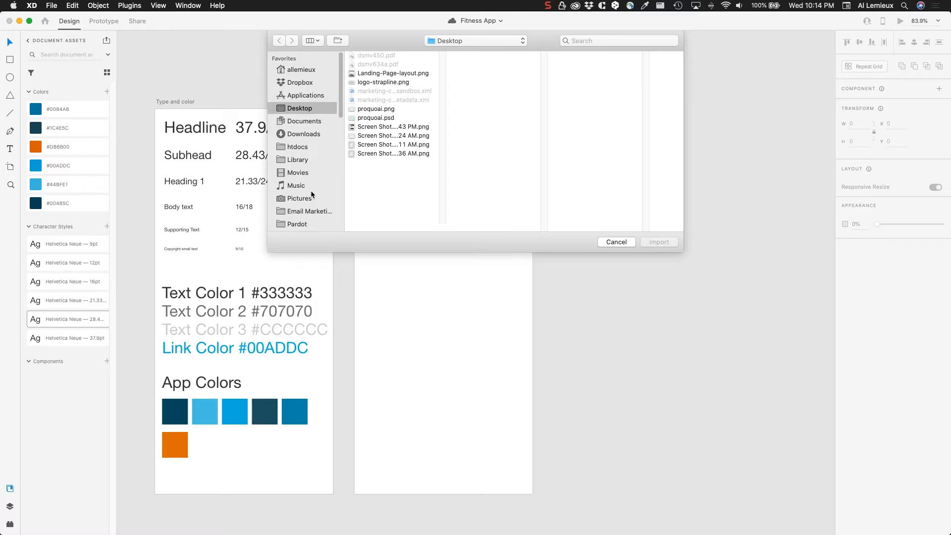
pyautogui.scroll(-4, 311, 194)
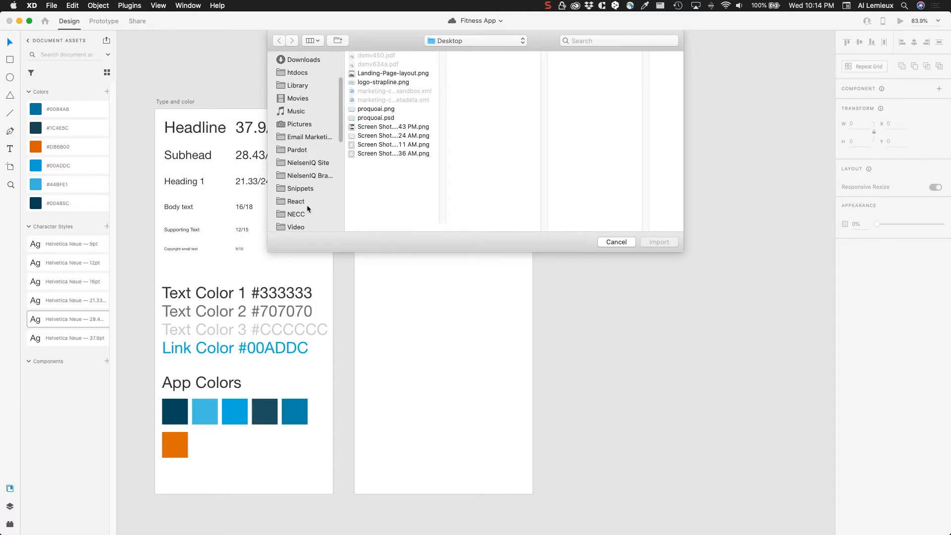
pyautogui.click(305, 214)
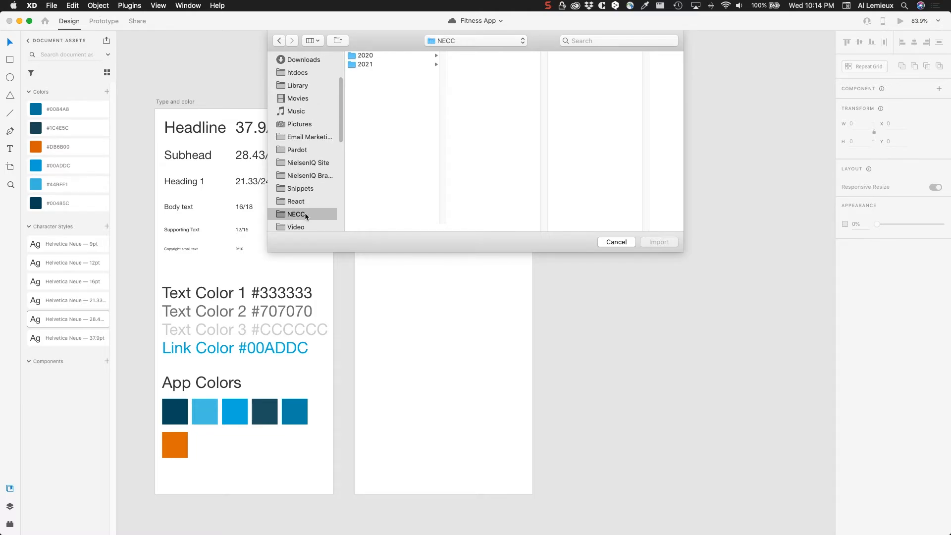
pyautogui.click(392, 64)
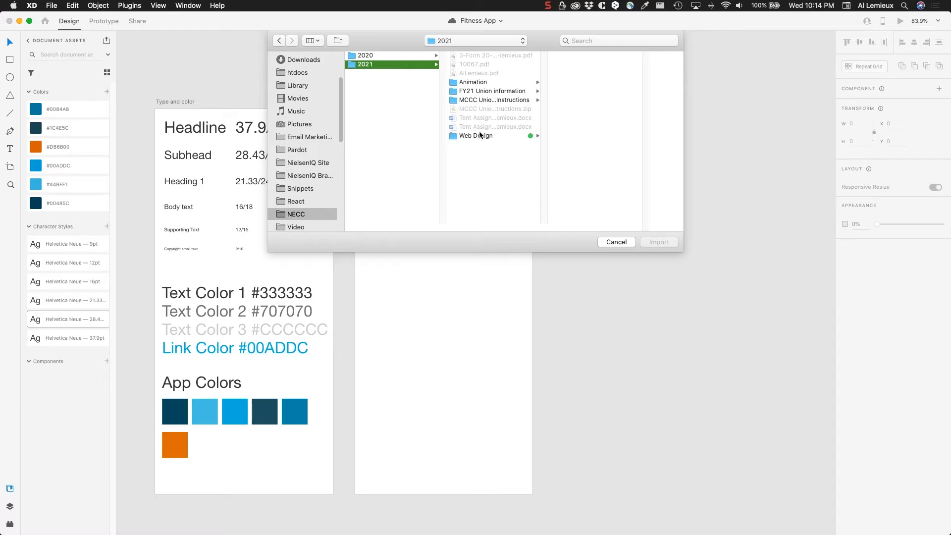
pyautogui.click(478, 135)
pyautogui.click(580, 65)
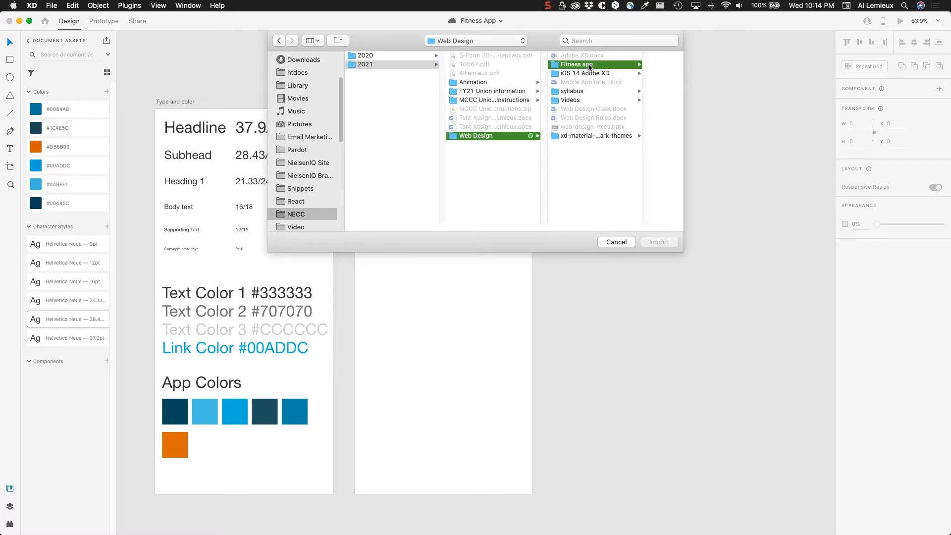
pyautogui.click(594, 56)
pyautogui.click(603, 57)
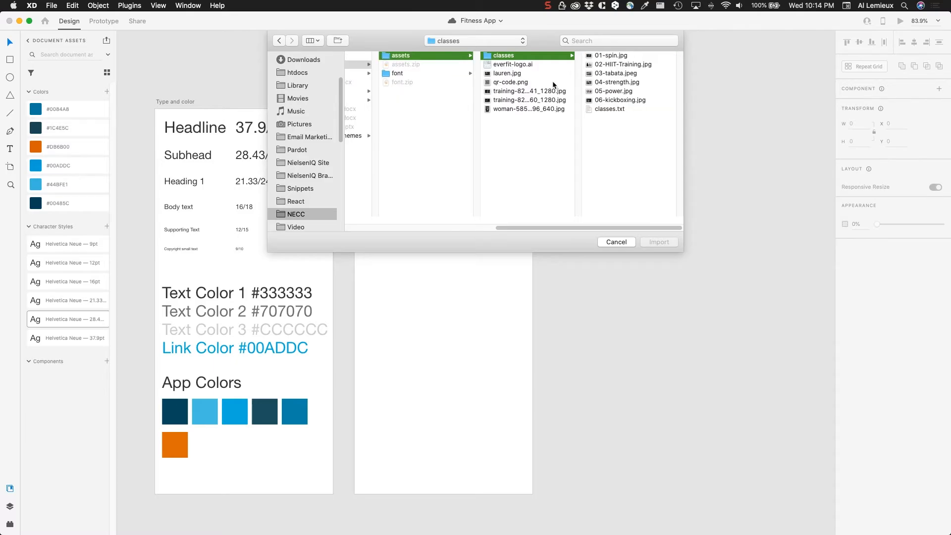
# Step: Preview the images in the assets folder and import training-828741_1280.jpg into the Login artboard
pyautogui.click(524, 74)
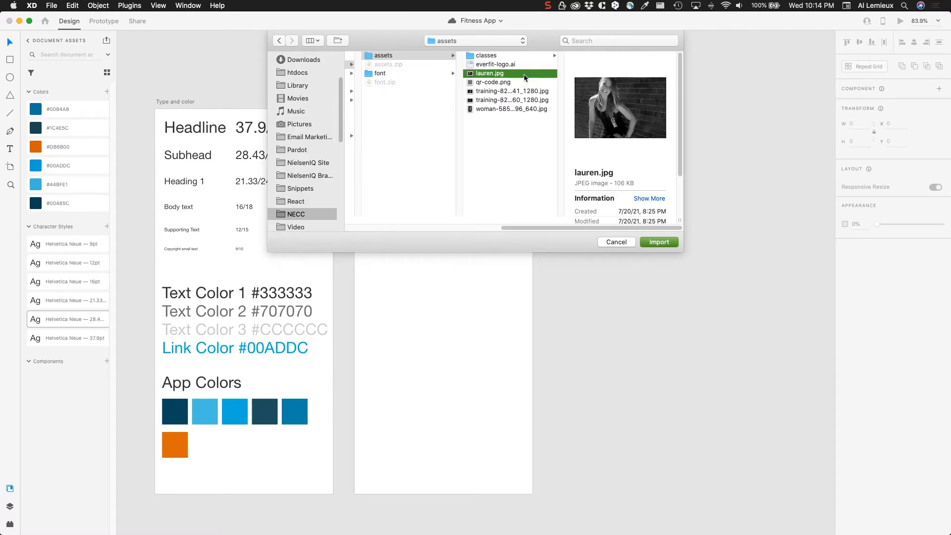
pyautogui.click(514, 83)
pyautogui.click(508, 91)
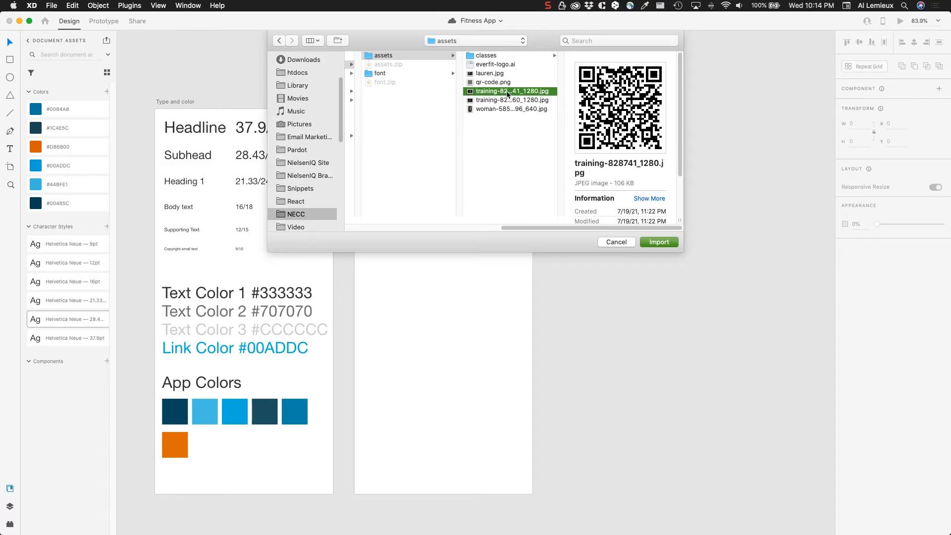
pyautogui.click(498, 108)
pyautogui.click(498, 92)
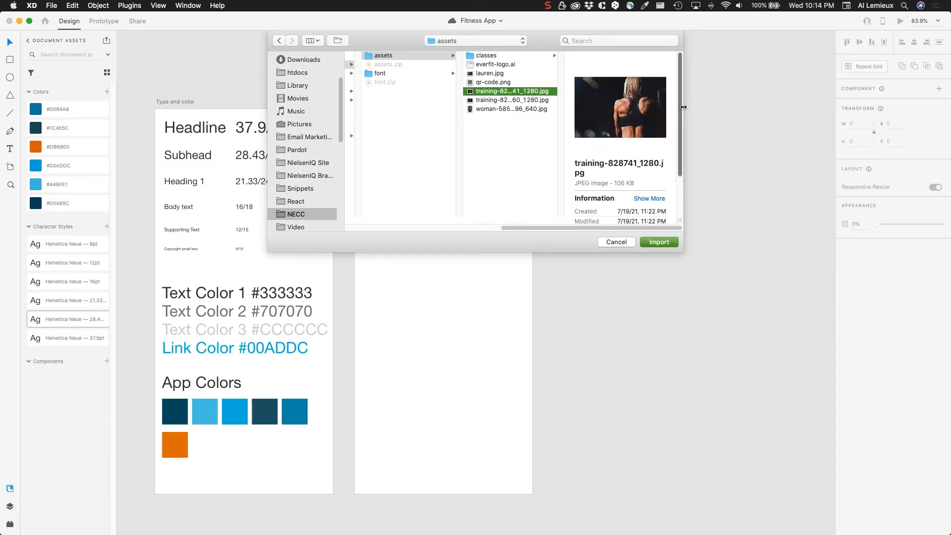
pyautogui.moveTo(682, 110); pyautogui.dragTo(679, 142)
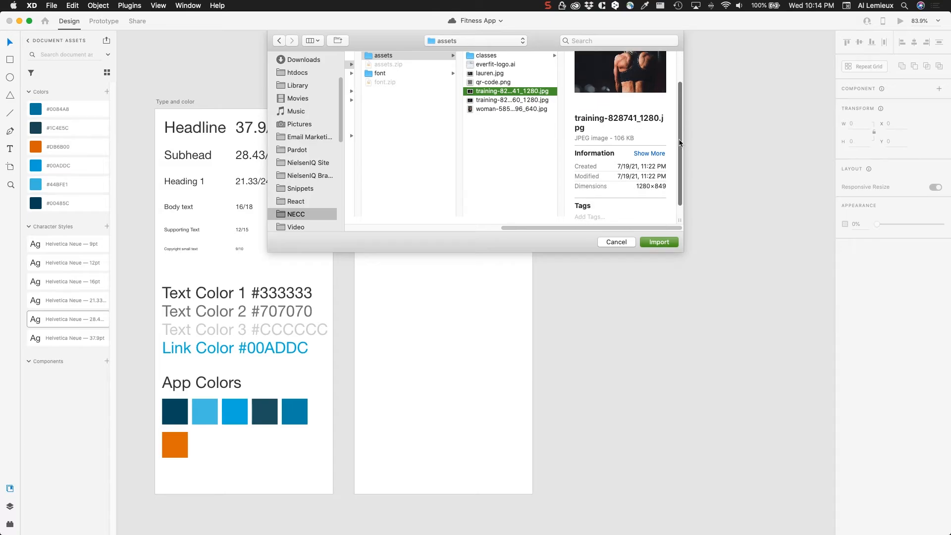
pyautogui.scroll(4, 674, 110)
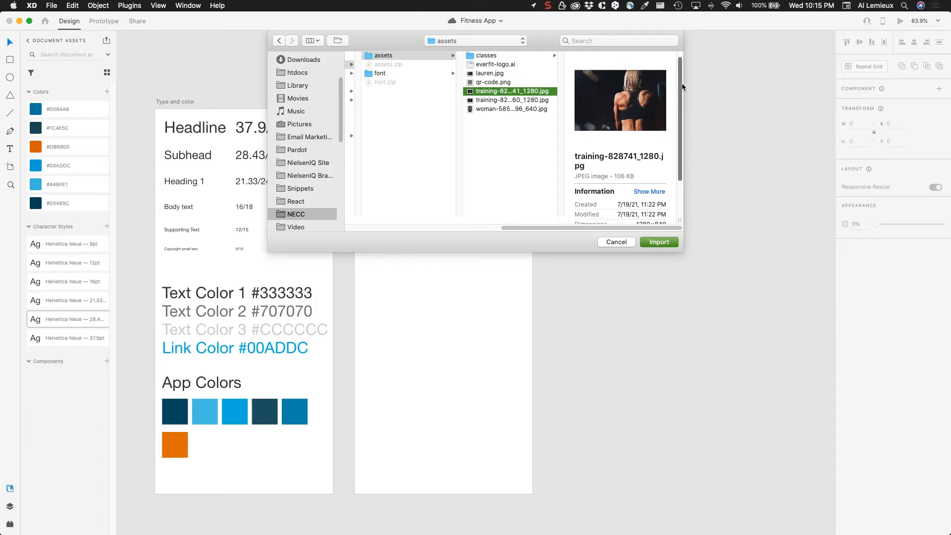
pyautogui.scroll(-1, 682, 87)
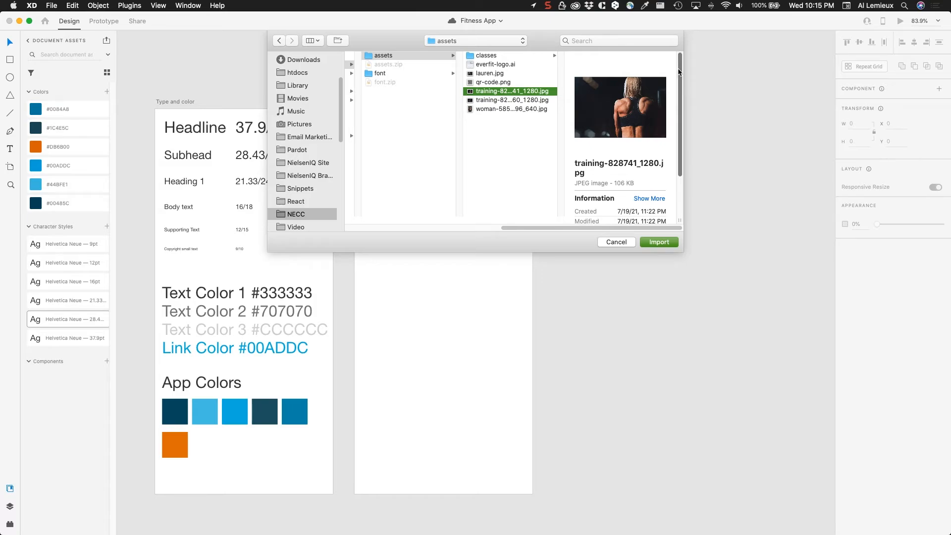
pyautogui.scroll(1, 679, 92)
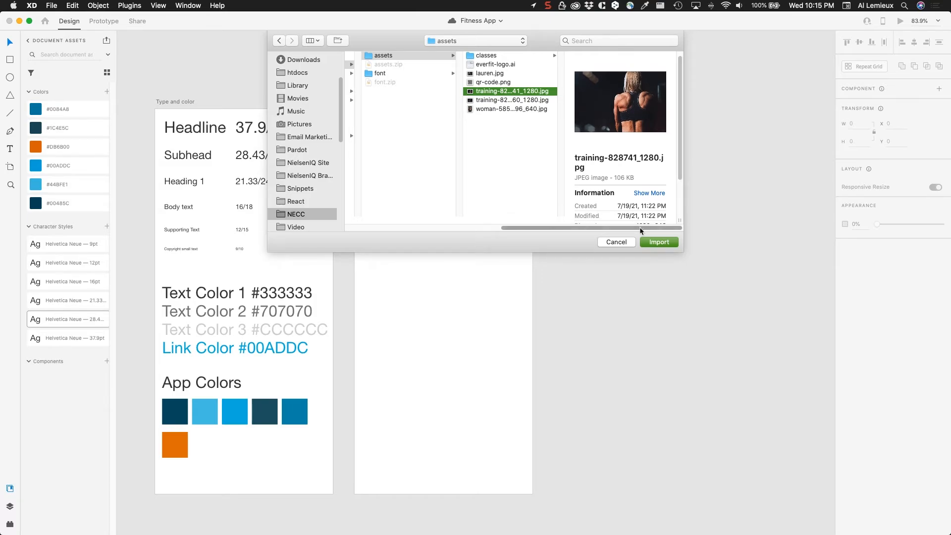
pyautogui.click(654, 244)
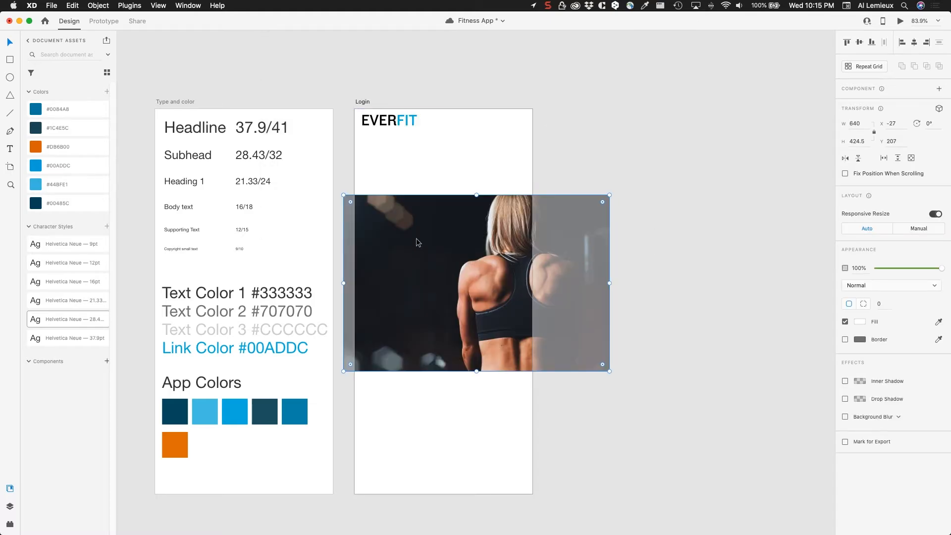
# Step: Move the imported photo up to about X -86, Y 51 so its upper edge meets the header
pyautogui.moveTo(415, 236); pyautogui.dragTo(409, 222)
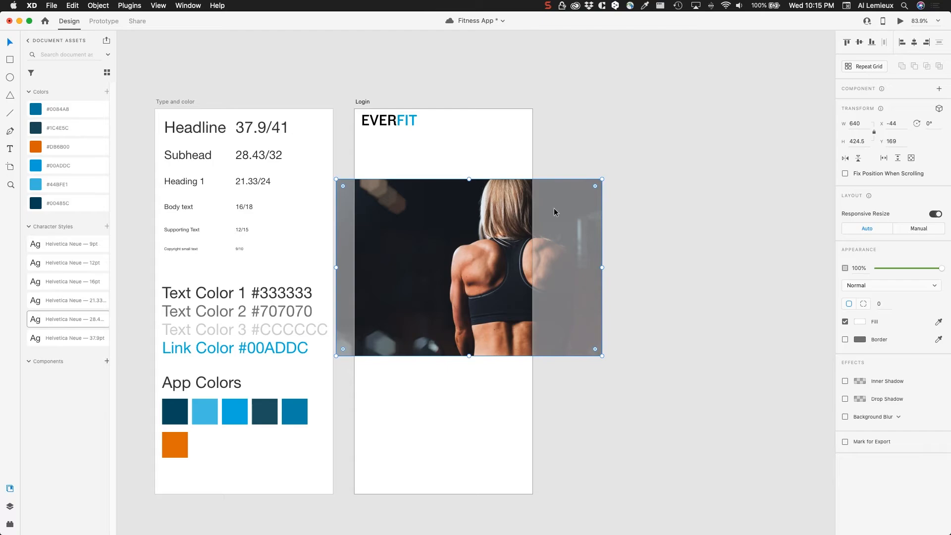
pyautogui.click(490, 137)
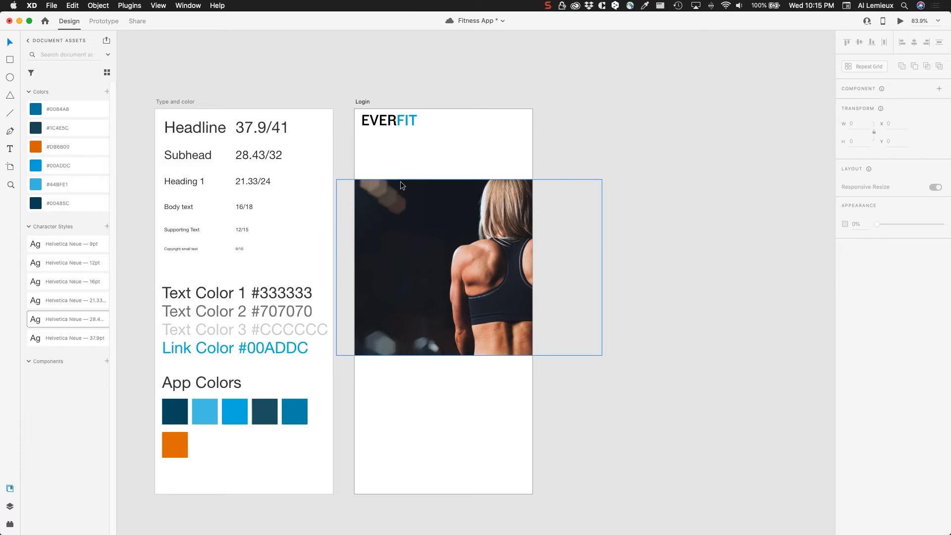
pyautogui.click(402, 198)
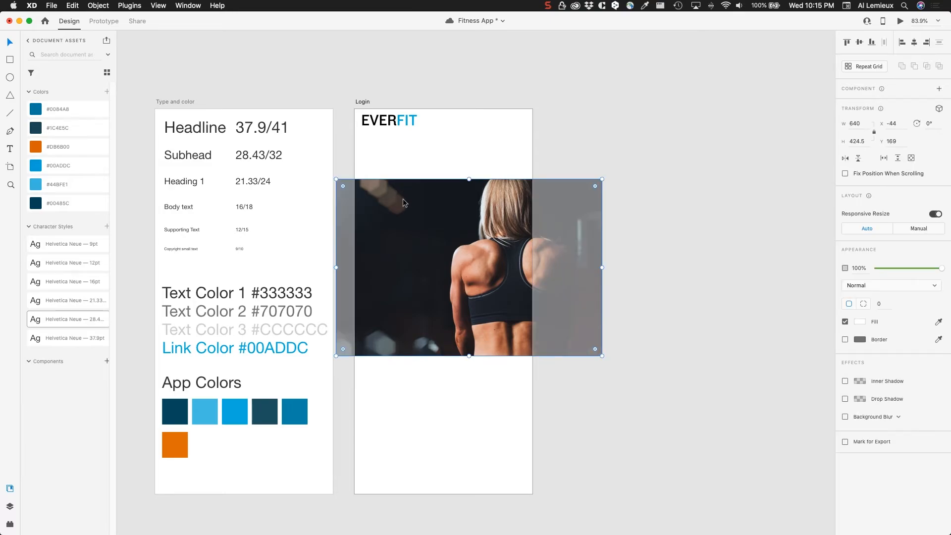
pyautogui.moveTo(403, 197); pyautogui.dragTo(386, 150)
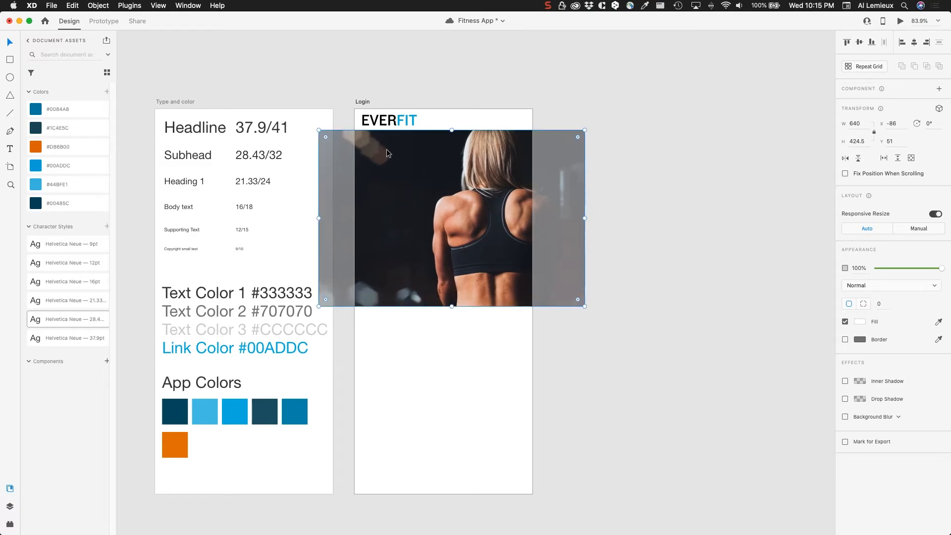
# Step: Enlarge the photo proportionally to about 1338 × 887.5 so it covers the Login artboard below the header
pyautogui.moveTo(319, 308); pyautogui.dragTo(259, 392)
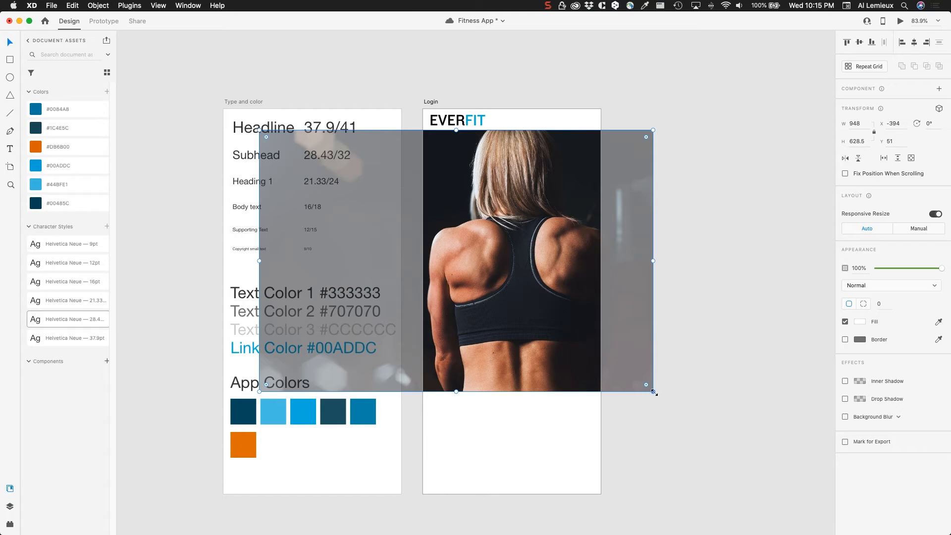
pyautogui.moveTo(654, 391); pyautogui.dragTo(797, 526)
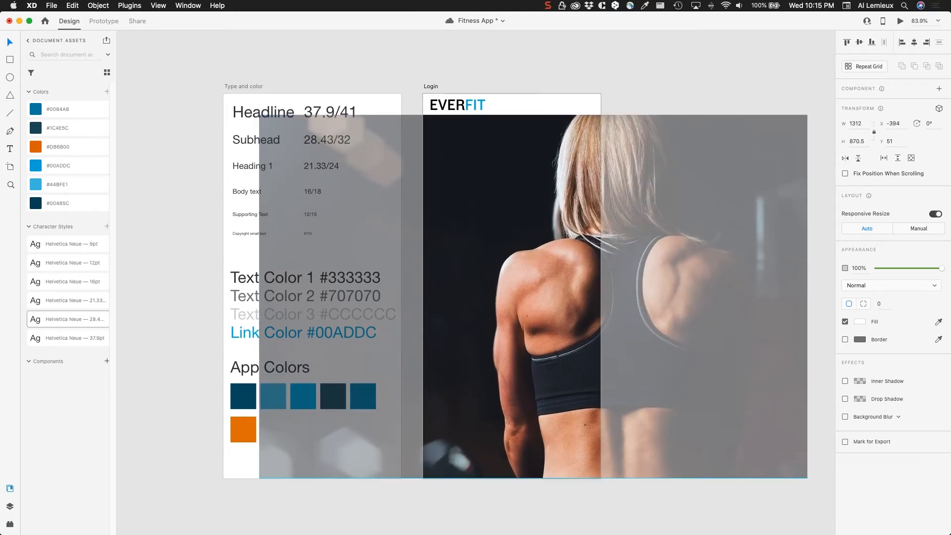
pyautogui.scroll(-5, 797, 526)
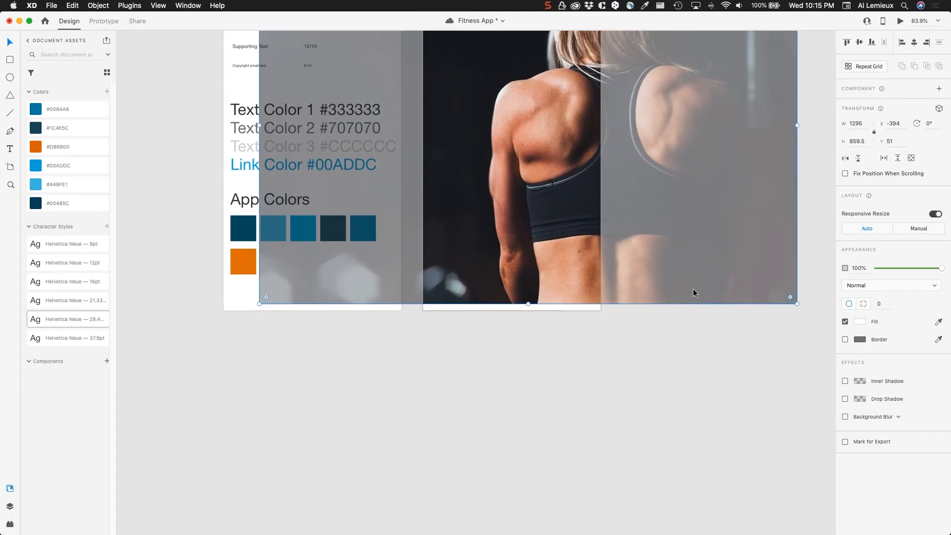
pyautogui.moveTo(635, 237); pyautogui.dragTo(472, 360)
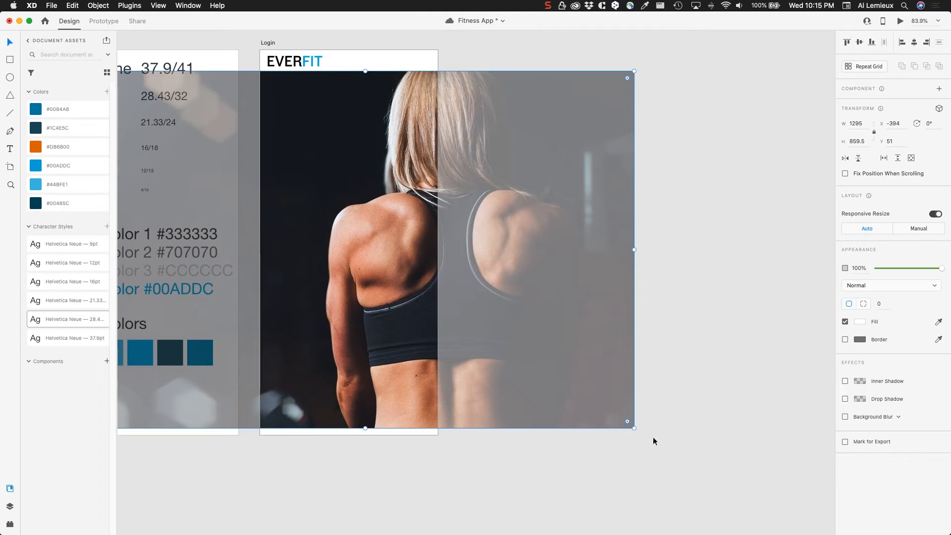
pyautogui.moveTo(634, 428); pyautogui.dragTo(652, 445)
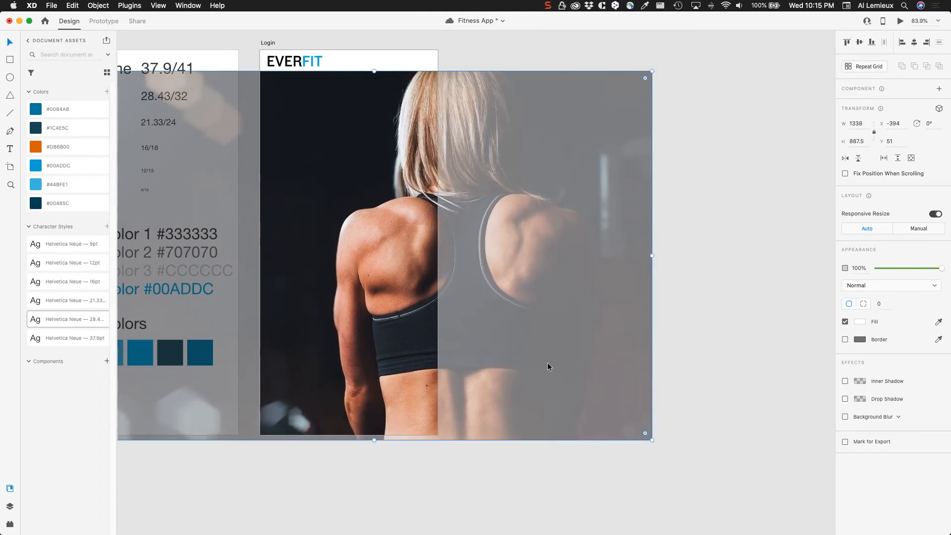
# Step: Shift the enlarged photo horizontally to about X -455 on the Login artboard and deselect it
pyautogui.moveTo(544, 346); pyautogui.dragTo(520, 346)
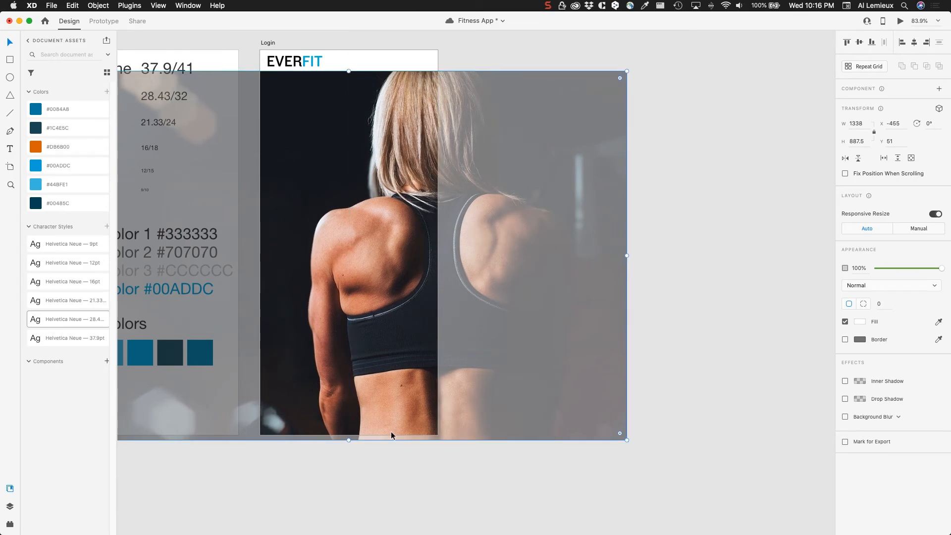
pyautogui.moveTo(379, 467); pyautogui.dragTo(469, 497)
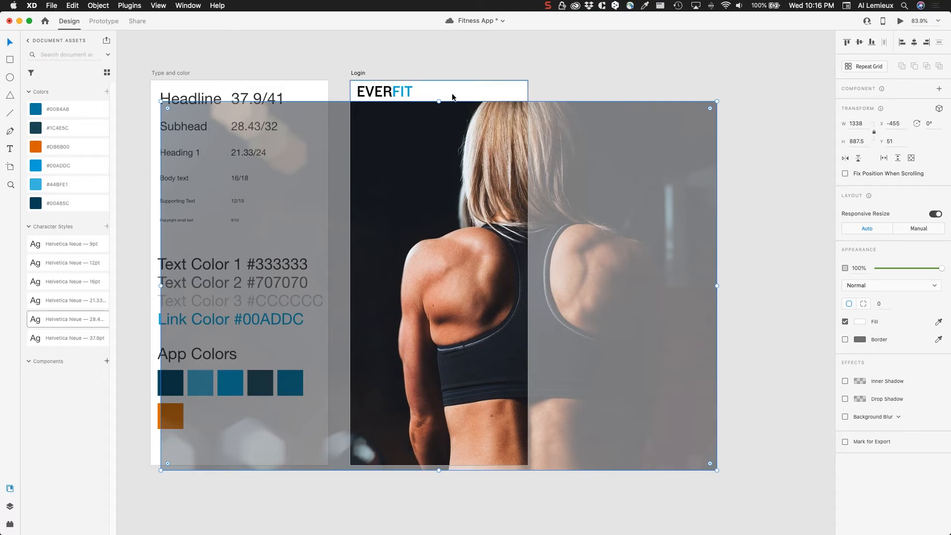
pyautogui.click(525, 64)
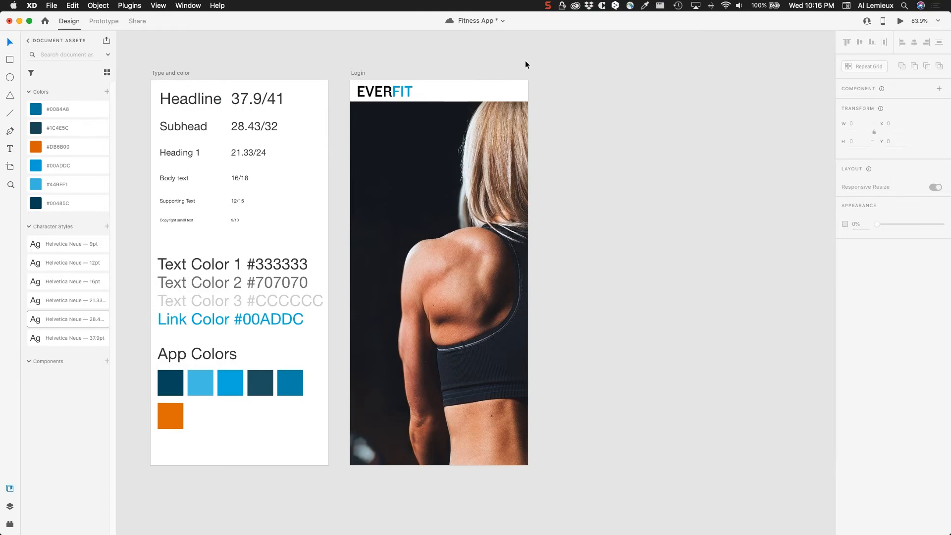
# Step: Lower the background photo's opacity to 60% and save the document
pyautogui.click(475, 224)
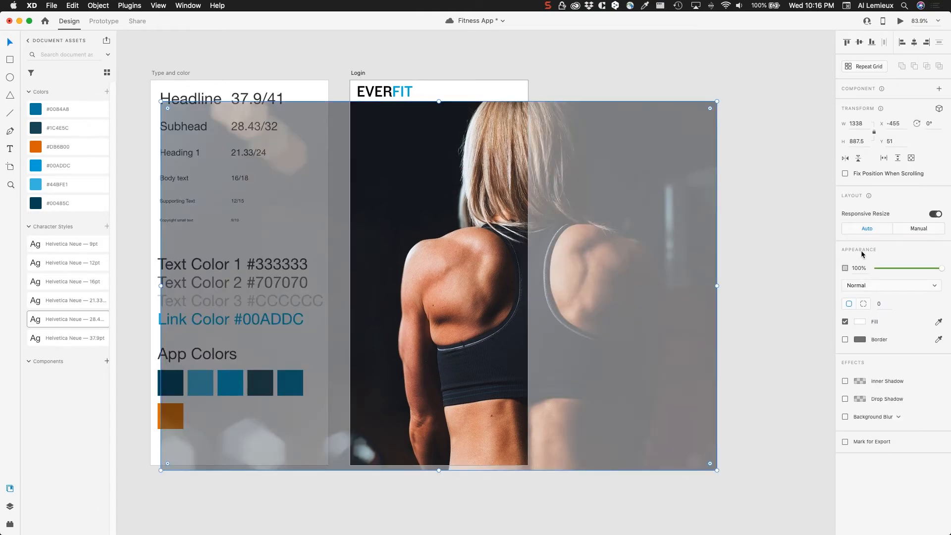
pyautogui.moveTo(941, 269); pyautogui.dragTo(916, 274)
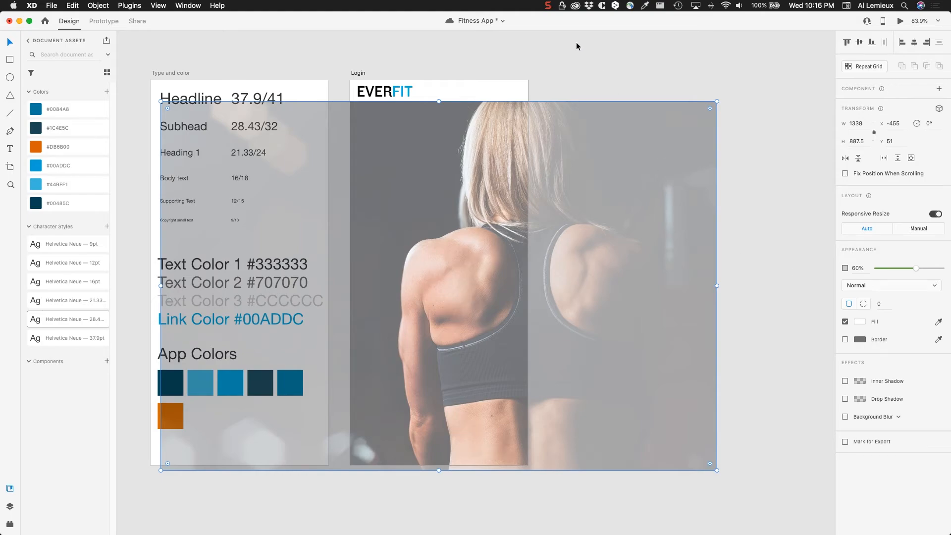
pyautogui.press('super+z')
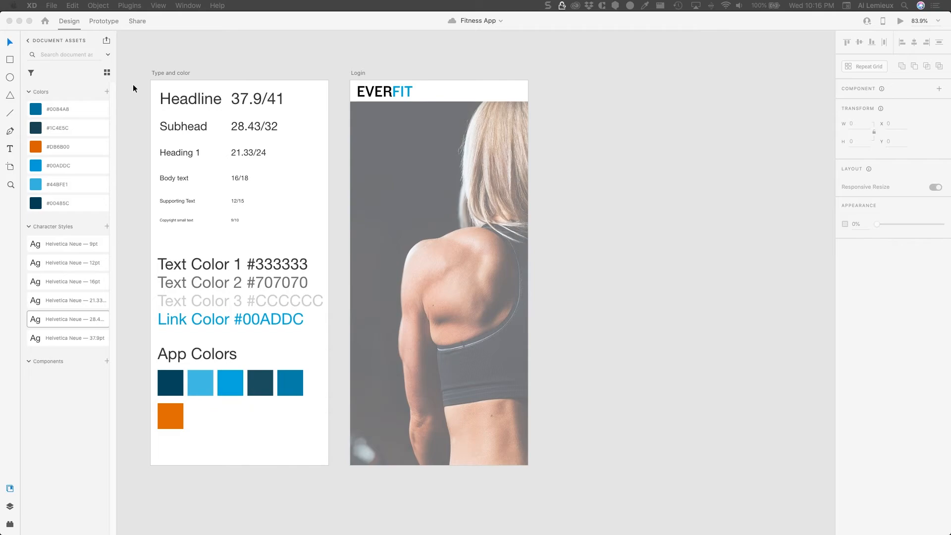
# Step: Draw a borderless white circle about 151 × 151 over the photo's upper part, placed at about X 139, Y 156
pyautogui.click(10, 78)
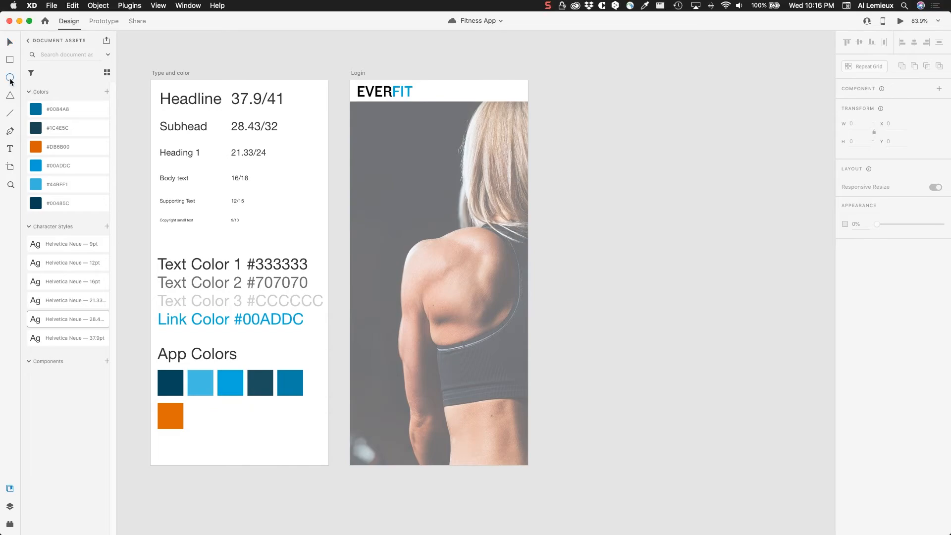
pyautogui.moveTo(405, 150)
pyautogui.mouseDown()
pyautogui.moveTo(475, 220)
pyautogui.moveTo(468, 212)
pyautogui.mouseUp()
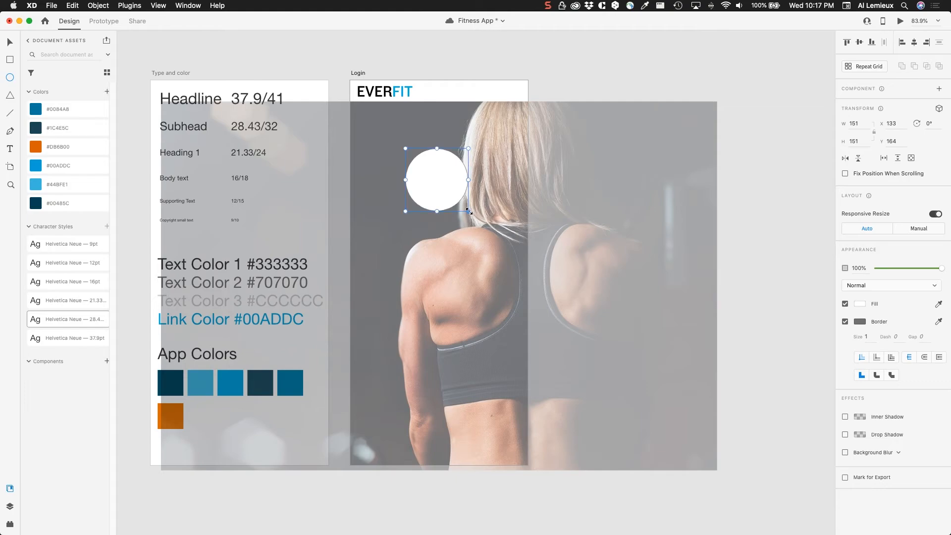
pyautogui.click(11, 44)
pyautogui.moveTo(446, 188)
pyautogui.mouseDown()
pyautogui.moveTo(455, 181)
pyautogui.moveTo(447, 180)
pyautogui.mouseUp()
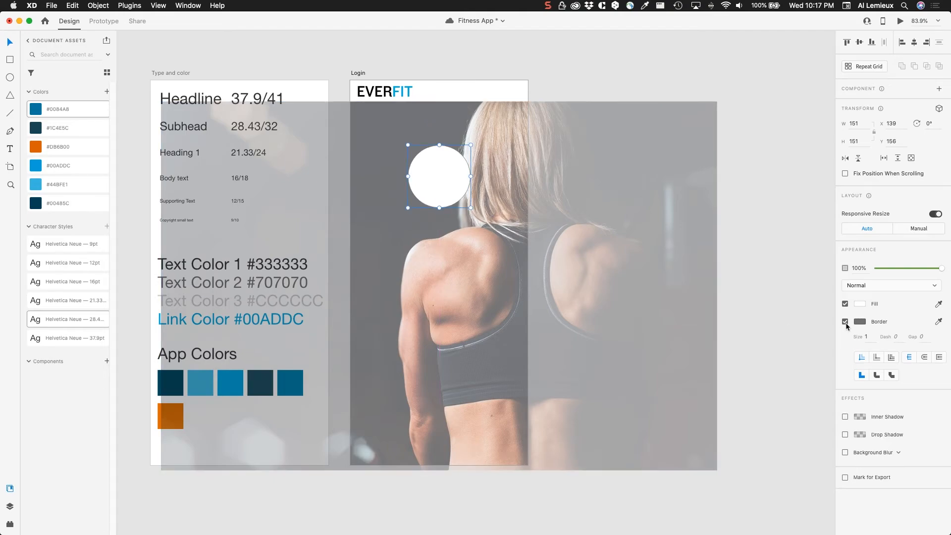
pyautogui.click(845, 323)
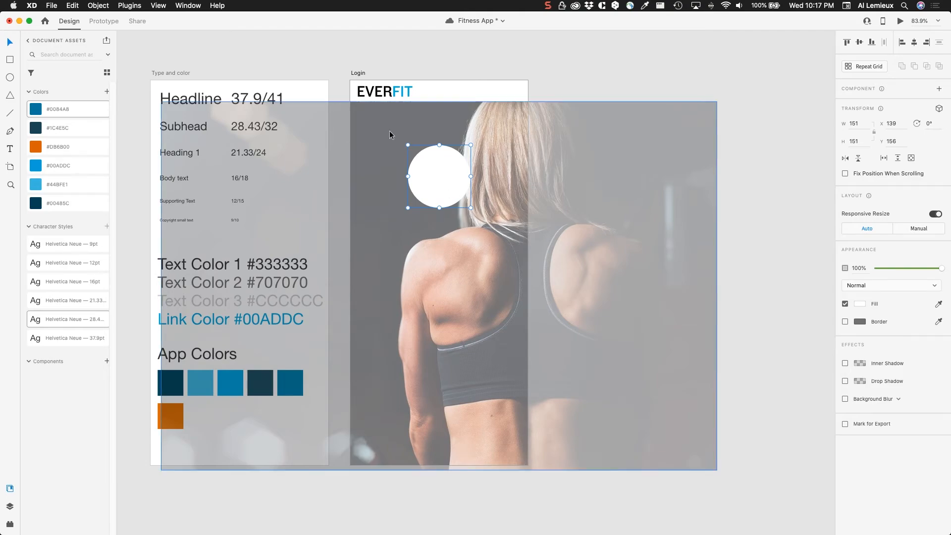
# Step: Import the woman-585...96_640.jpg portrait from the assets folder and place it over the white circle at about X 95, Y 143
pyautogui.click(52, 5)
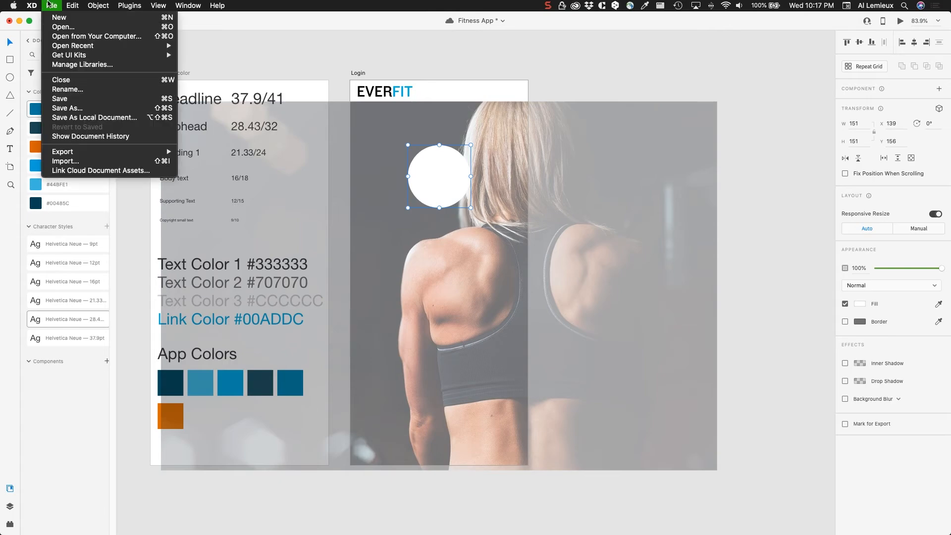
pyautogui.click(65, 160)
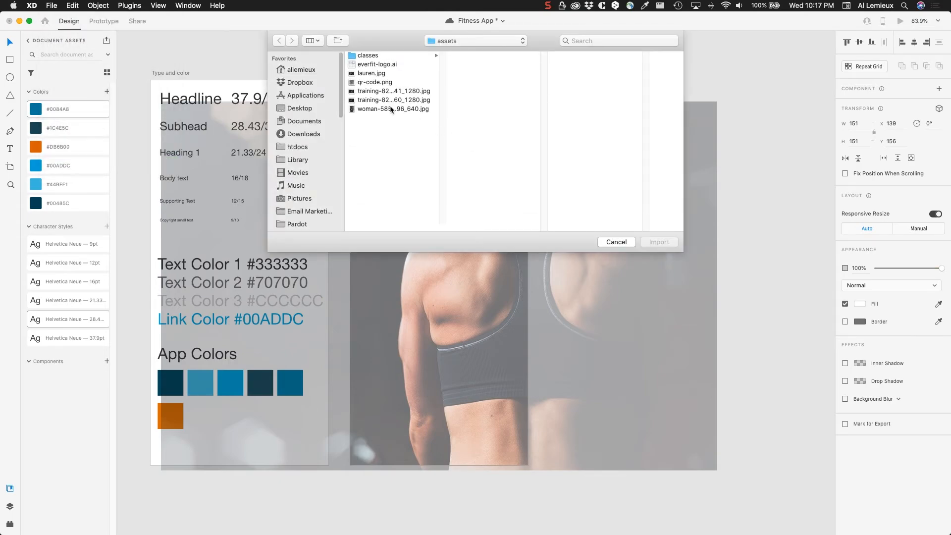
pyautogui.click(378, 74)
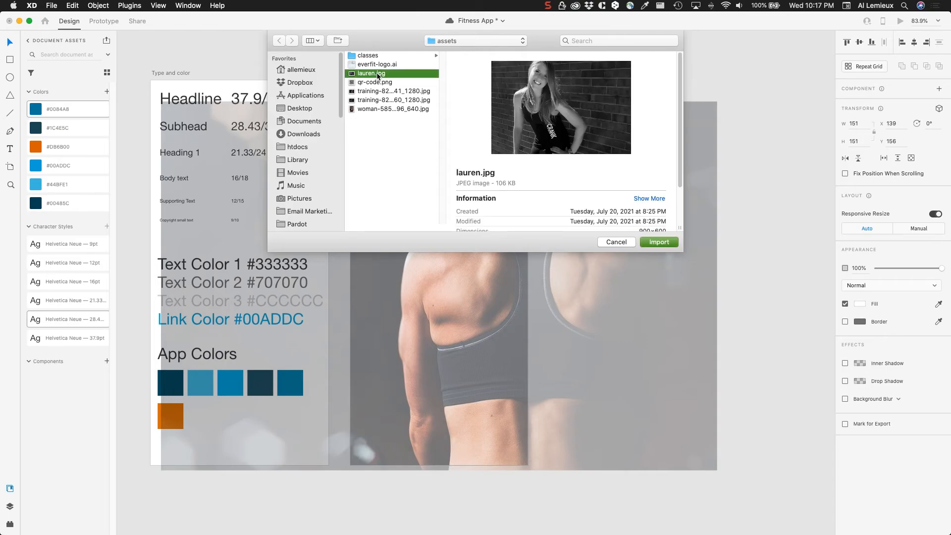
pyautogui.click(374, 94)
pyautogui.click(372, 101)
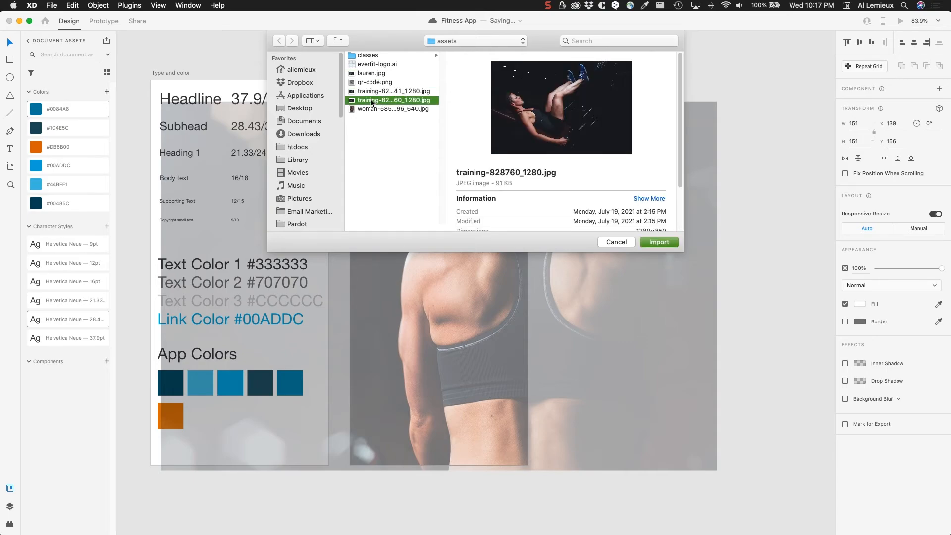
pyautogui.click(371, 108)
pyautogui.click(660, 241)
pyautogui.moveTo(445, 291); pyautogui.dragTo(441, 224)
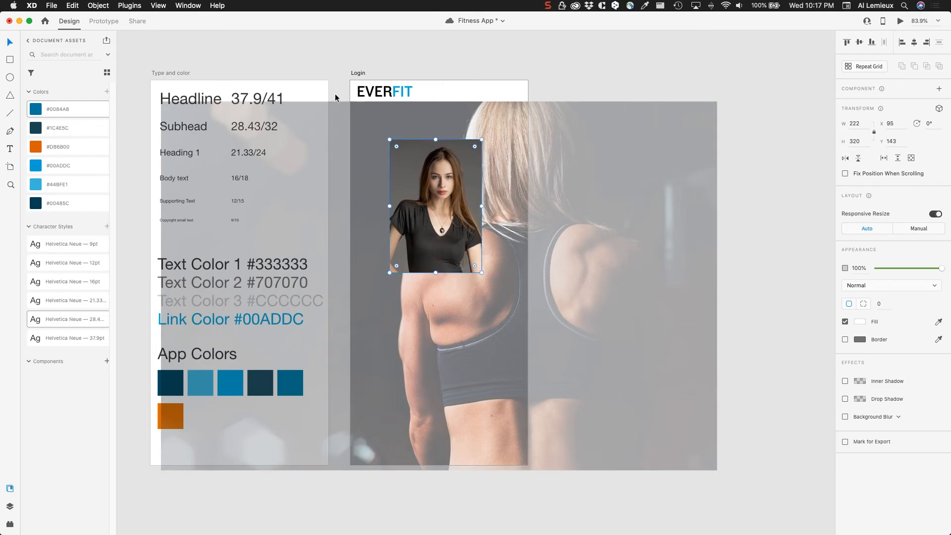
# Step: Send the portrait backward behind the white circle and shrink it proportionally to about 195 × 281 at X 110, Y 143
pyautogui.click(99, 5)
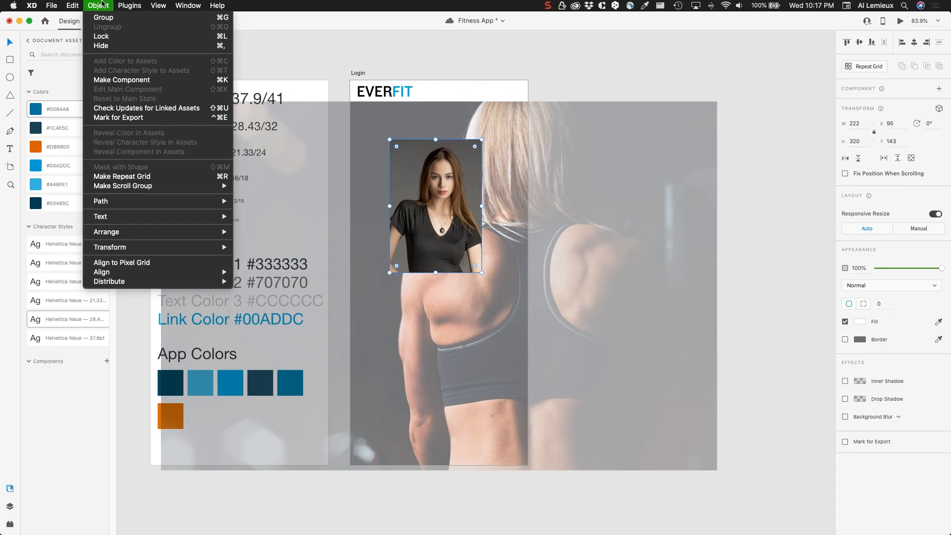
pyautogui.moveTo(137, 271)
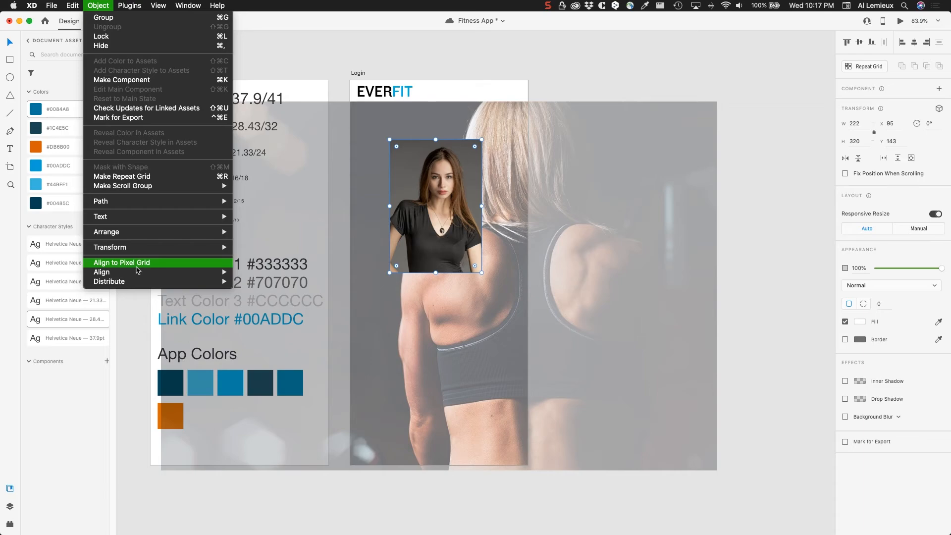
pyautogui.moveTo(143, 234)
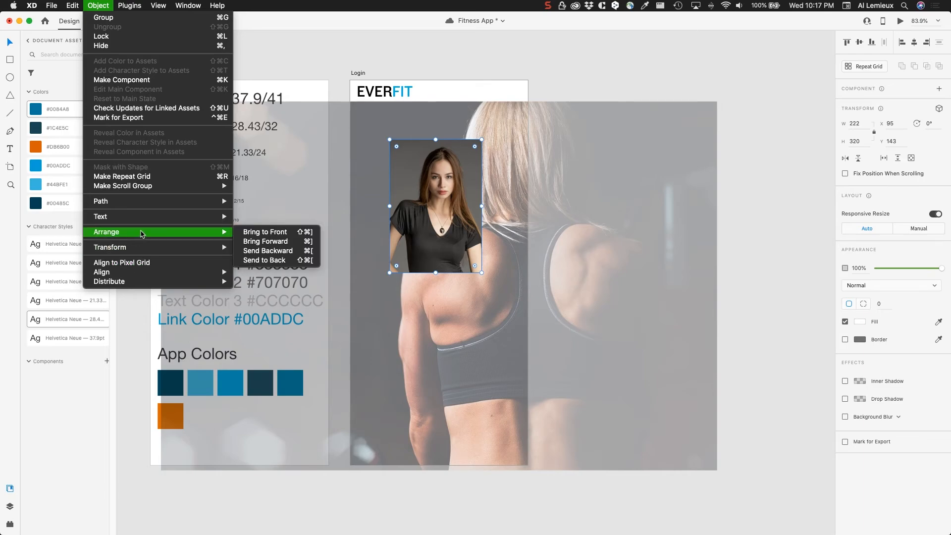
pyautogui.click(267, 251)
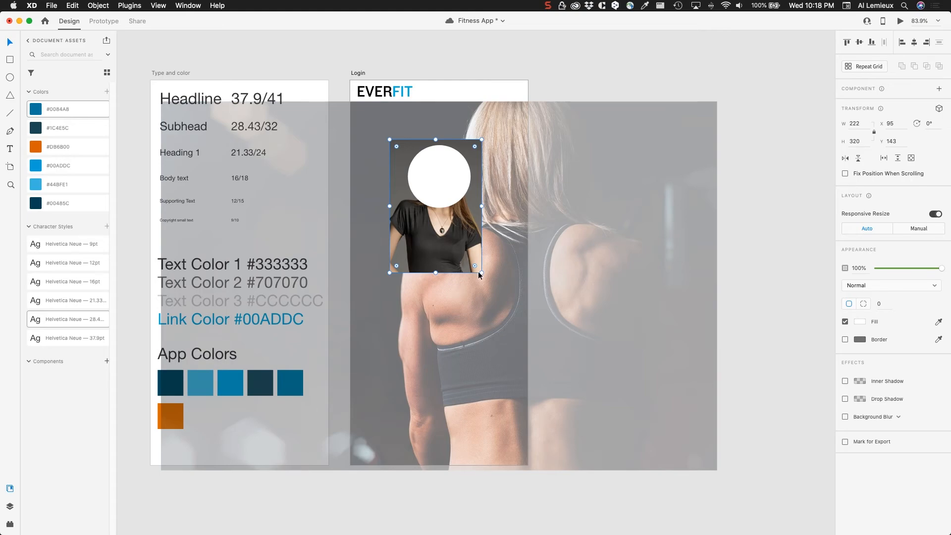
pyautogui.moveTo(481, 272); pyautogui.dragTo(476, 267)
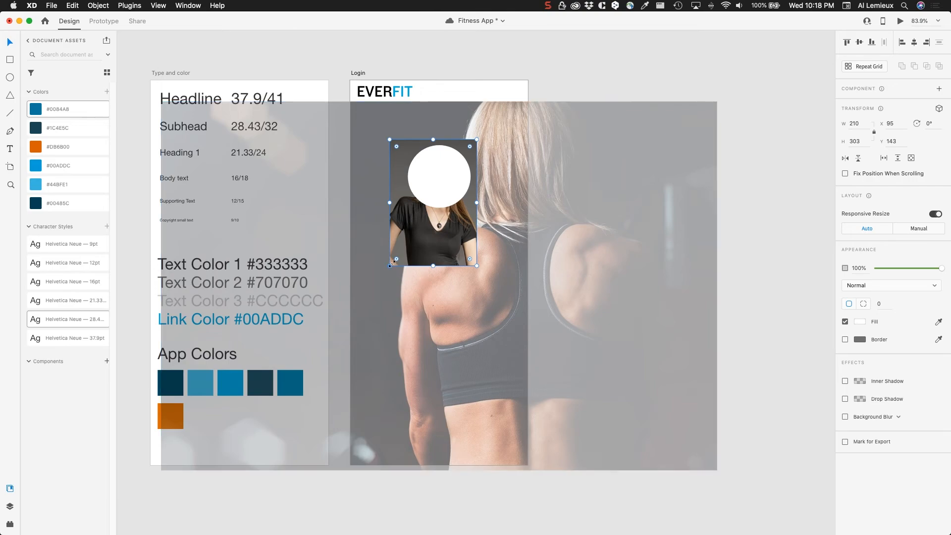
pyautogui.moveTo(391, 264); pyautogui.dragTo(395, 260)
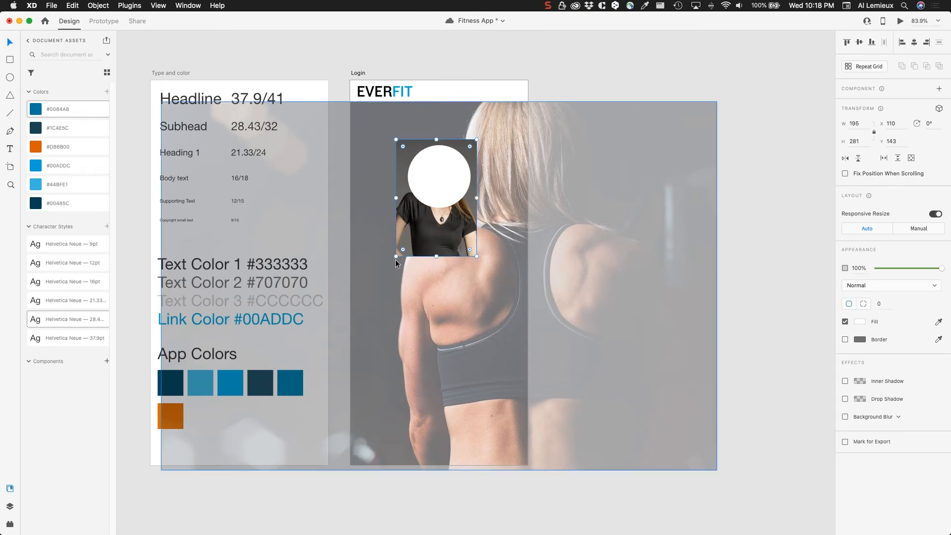
# Step: Mask the portrait with the white circle to make a round profile picture and deselect it
pyautogui.keyDown('shift'); pyautogui.click(442, 178); pyautogui.keyUp('shift')
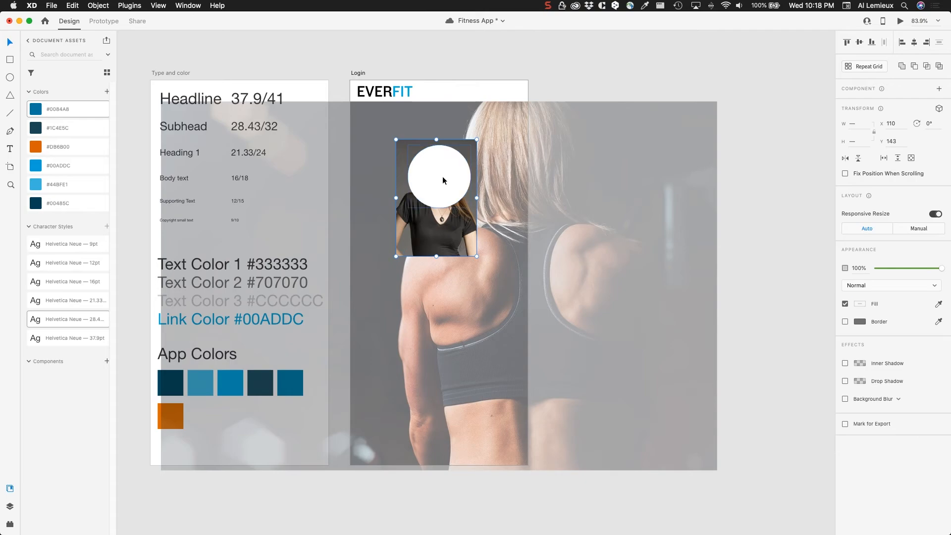
pyautogui.rightClick(442, 179)
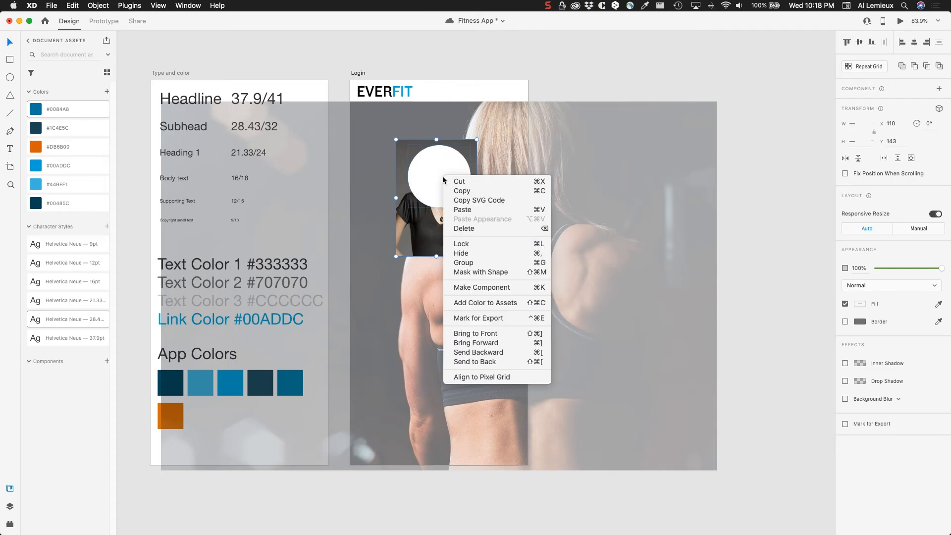
pyautogui.click(458, 272)
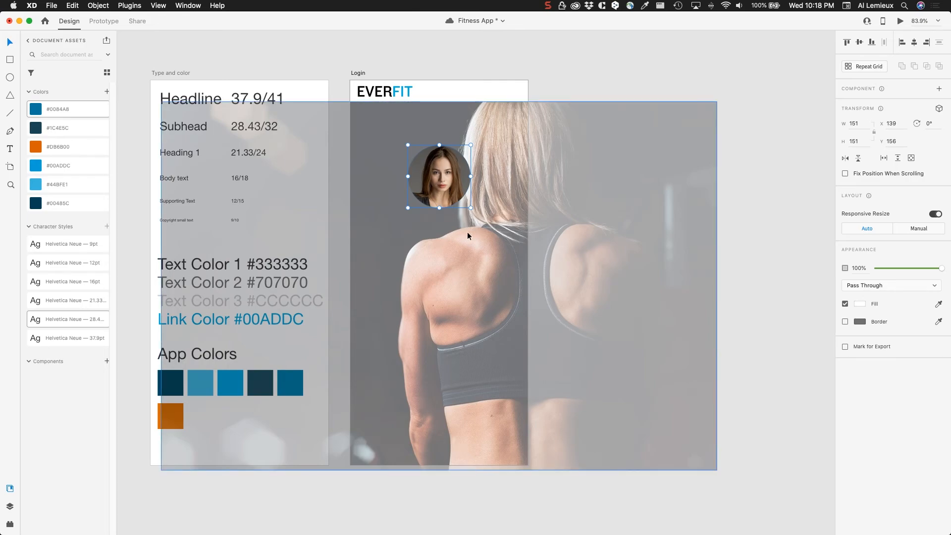
pyautogui.click(588, 69)
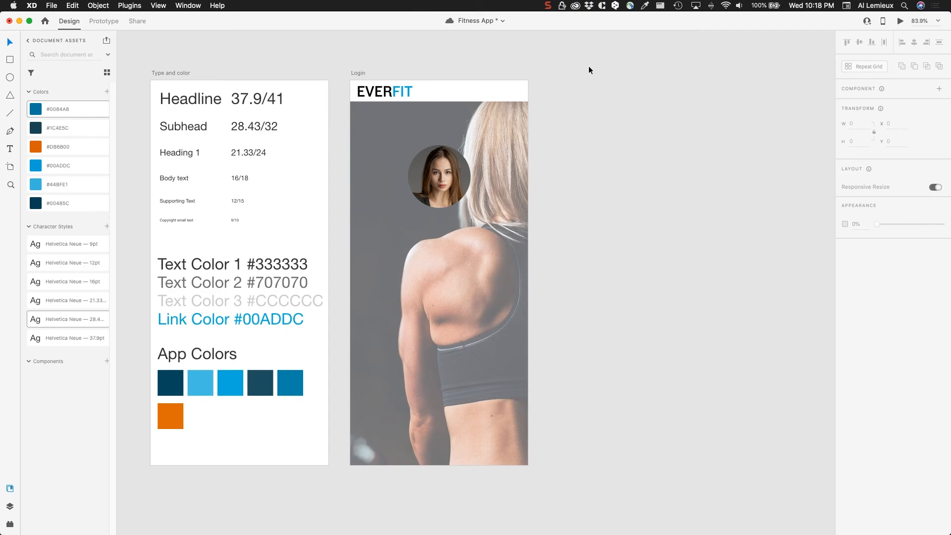
# Step: Add the text "Member Login" below the round portrait and fill it white (#FFFFFF)
pyautogui.click(10, 149)
pyautogui.click(395, 228)
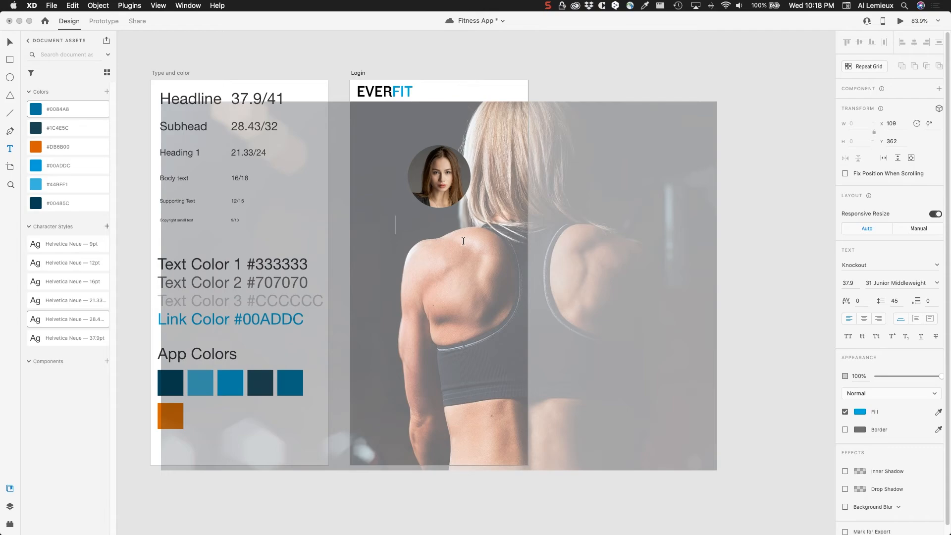
pyautogui.write('Member Login')
pyautogui.press('super+a')
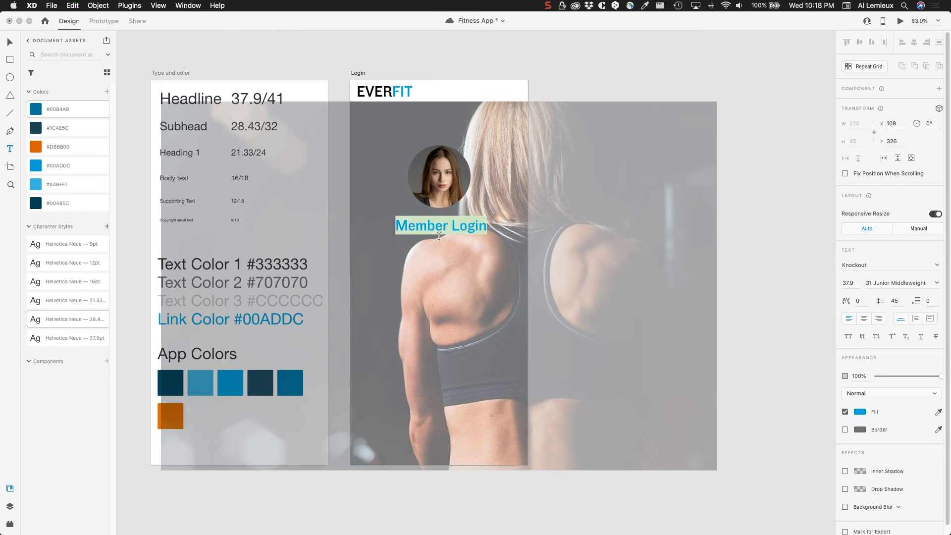
pyautogui.click(861, 412)
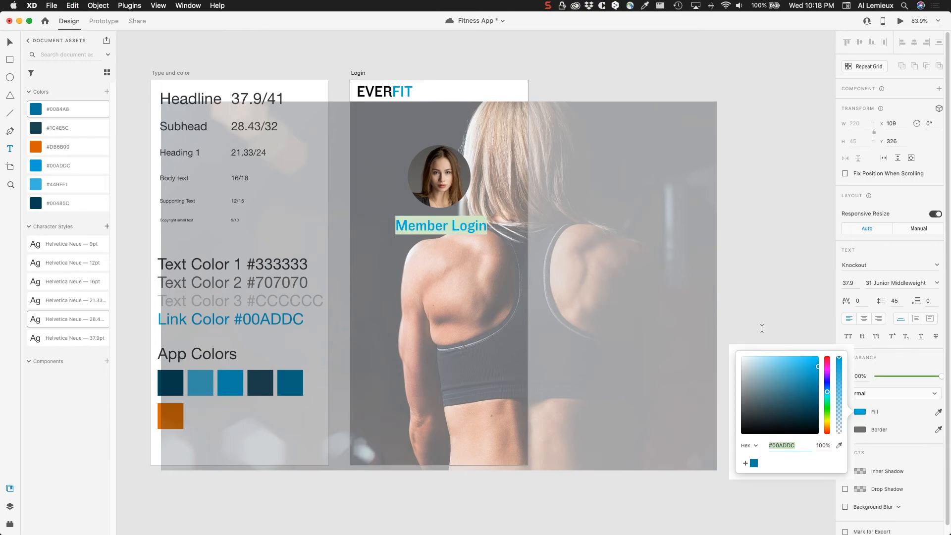
pyautogui.moveTo(756, 366); pyautogui.dragTo(741, 357)
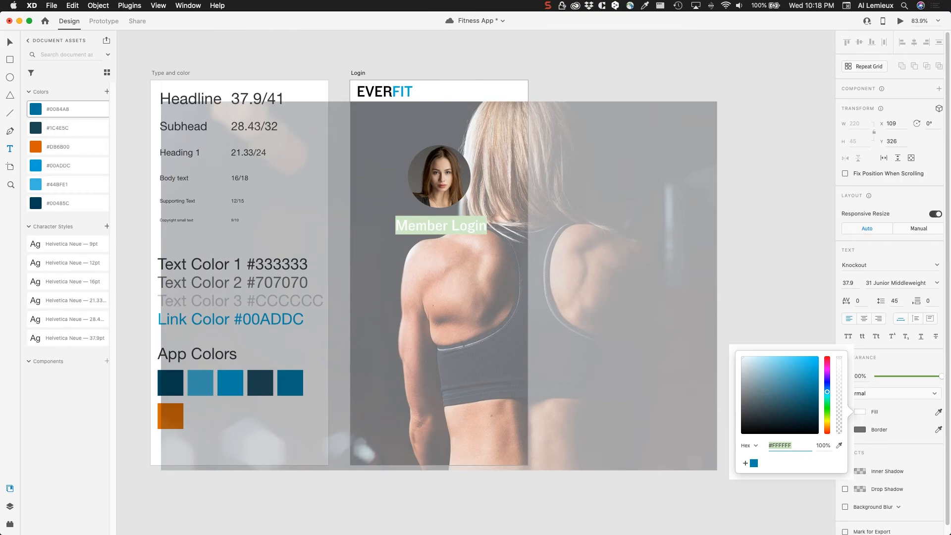
# Step: Set the font size of the "Member Login" text to 24
pyautogui.press('super+Tab')
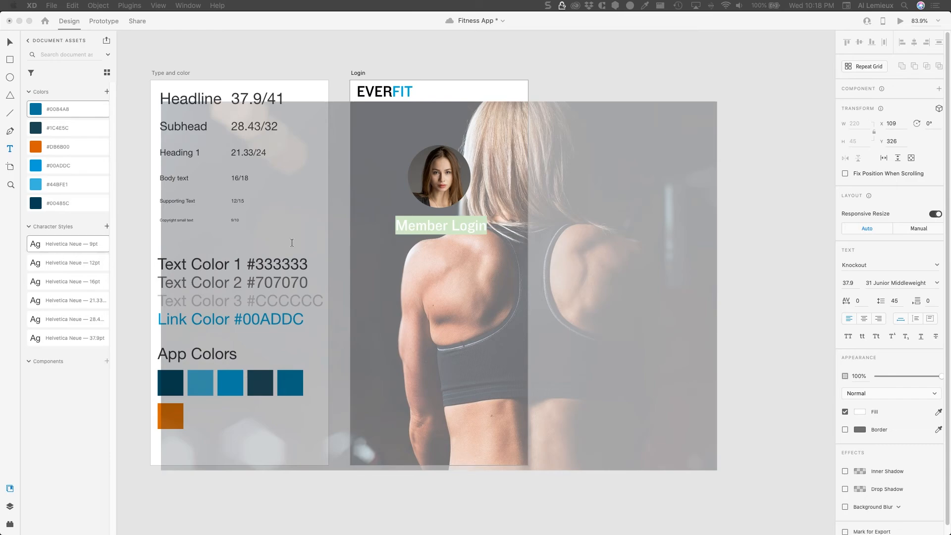
pyautogui.click(476, 231)
pyautogui.tripleClick(476, 228)
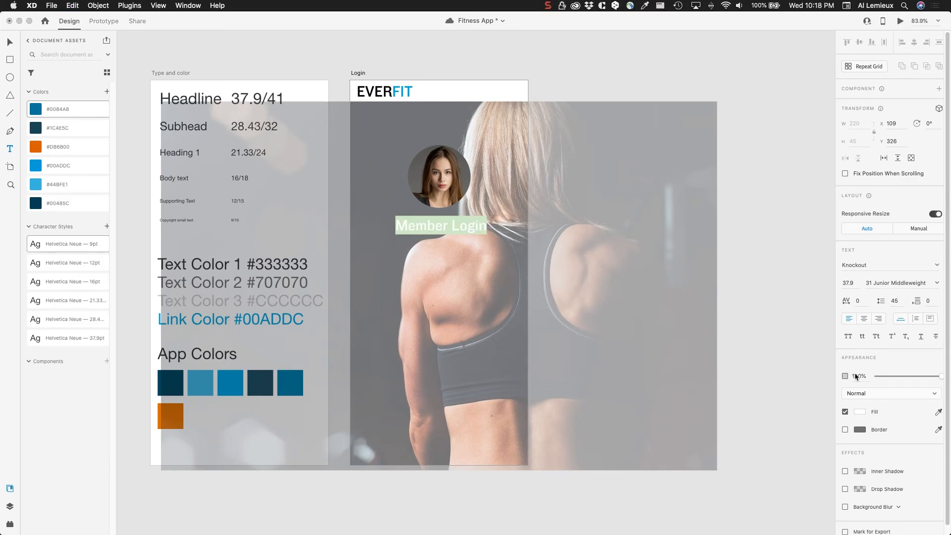
pyautogui.click(848, 282)
pyautogui.write('24')
pyautogui.press('Return')
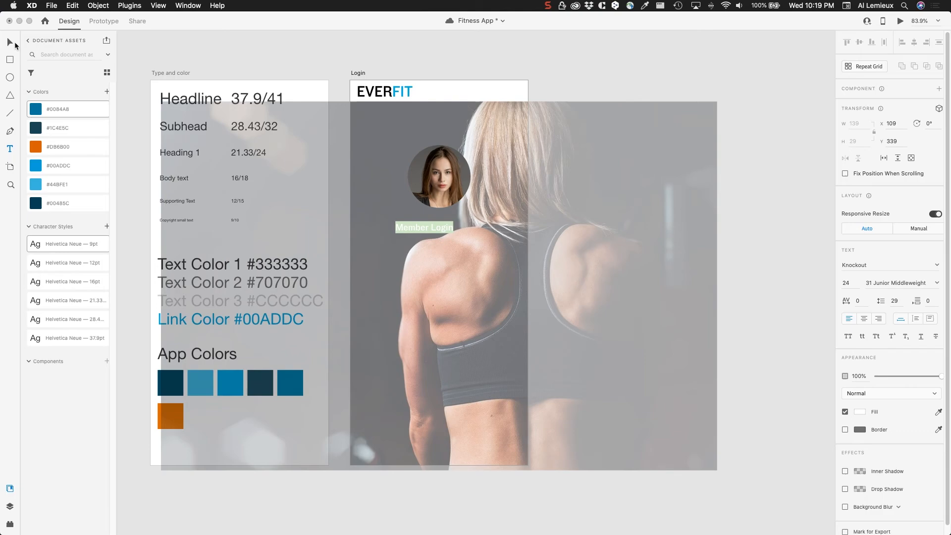
# Step: Move the "Member Login" text beneath the portrait to about X 145, Y 331 and give it a drop shadow (X 0, Y 3, B 6)
pyautogui.press('Escape')
pyautogui.moveTo(429, 233); pyautogui.dragTo(444, 224)
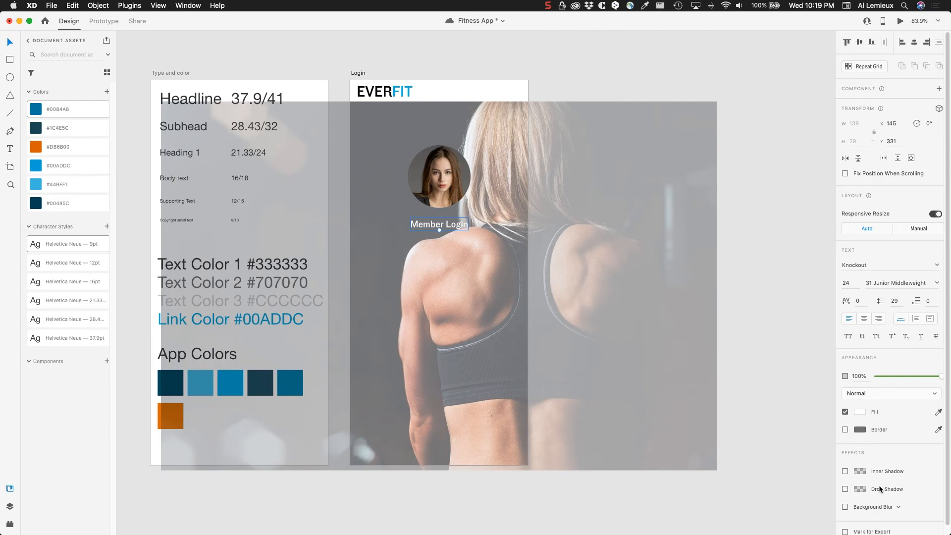
pyautogui.click(845, 489)
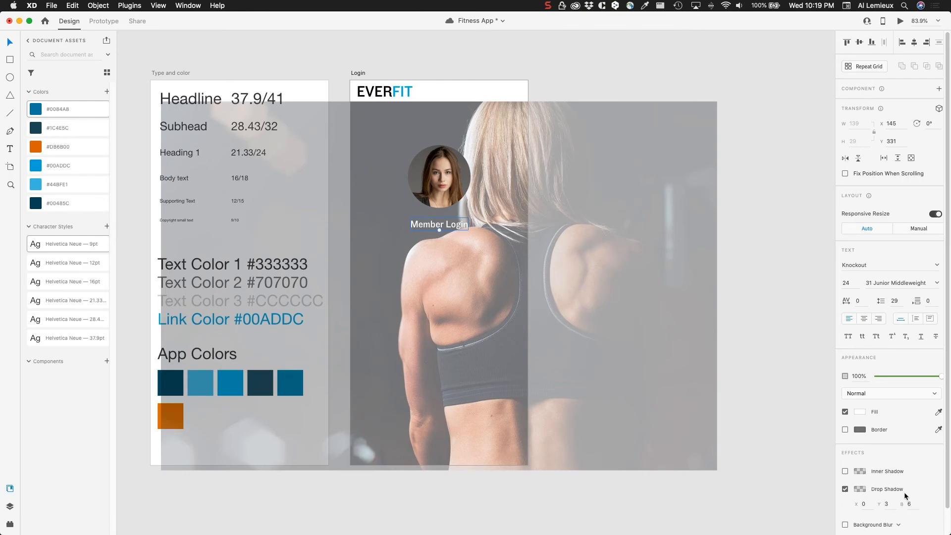
pyautogui.click(747, 243)
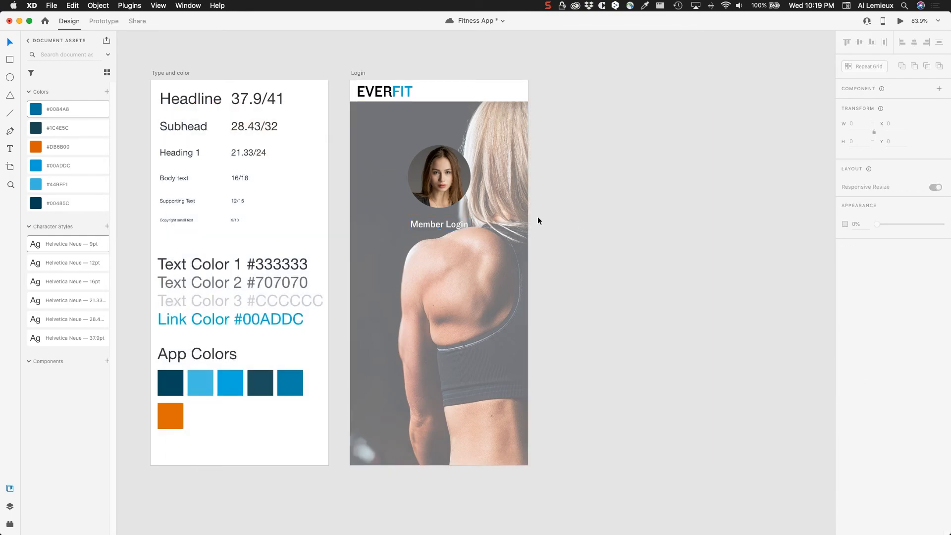
pyautogui.click(453, 225)
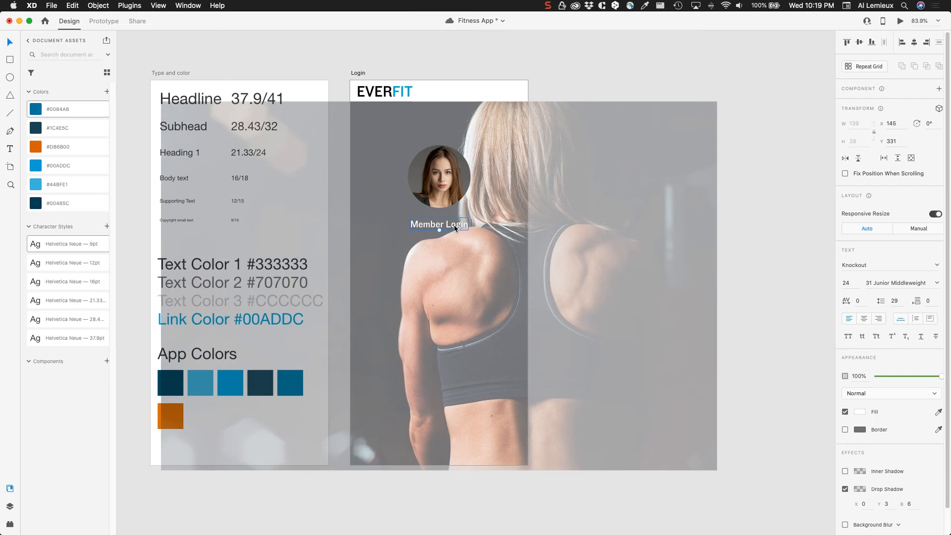
pyautogui.click(759, 129)
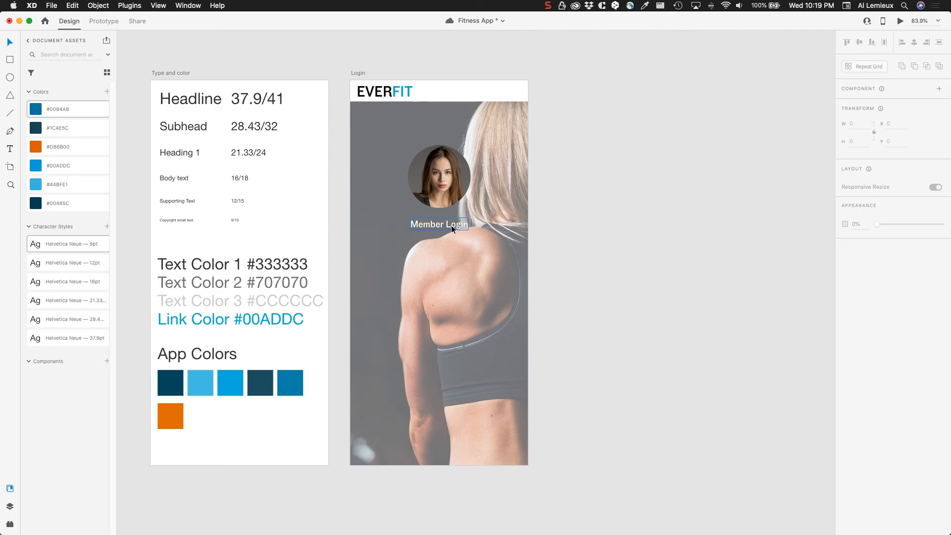
# Step: Draw a white rectangle about 298 × 52 below the "Member Login" text, at about X 60, Y 381
pyautogui.click(10, 60)
pyautogui.moveTo(375, 239)
pyautogui.mouseDown()
pyautogui.moveTo(432, 272)
pyautogui.moveTo(500, 262)
pyautogui.mouseUp()
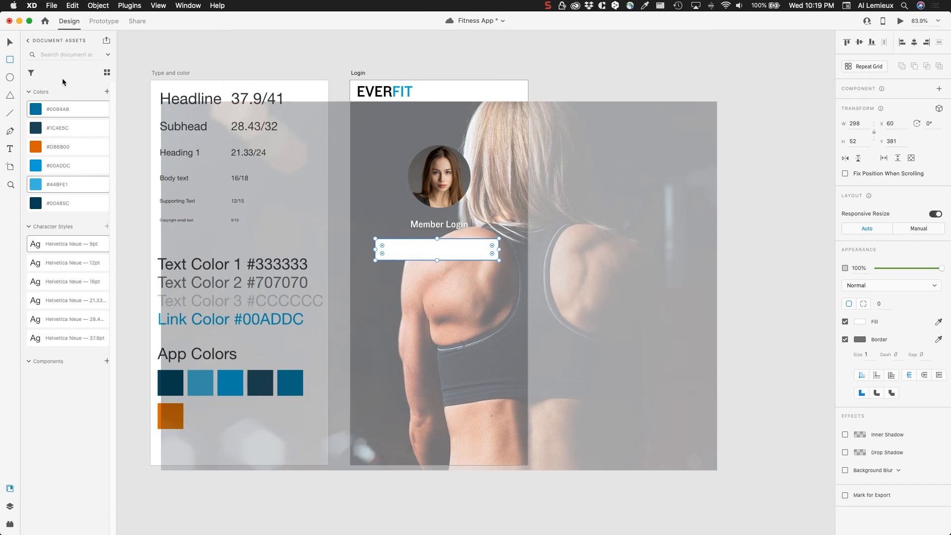
pyautogui.click(10, 43)
# Step: Round all corners of the white rectangle freehand to a radius of about 11
pyautogui.scroll(2, 402, 255)
pyautogui.scroll(4, 402, 255)
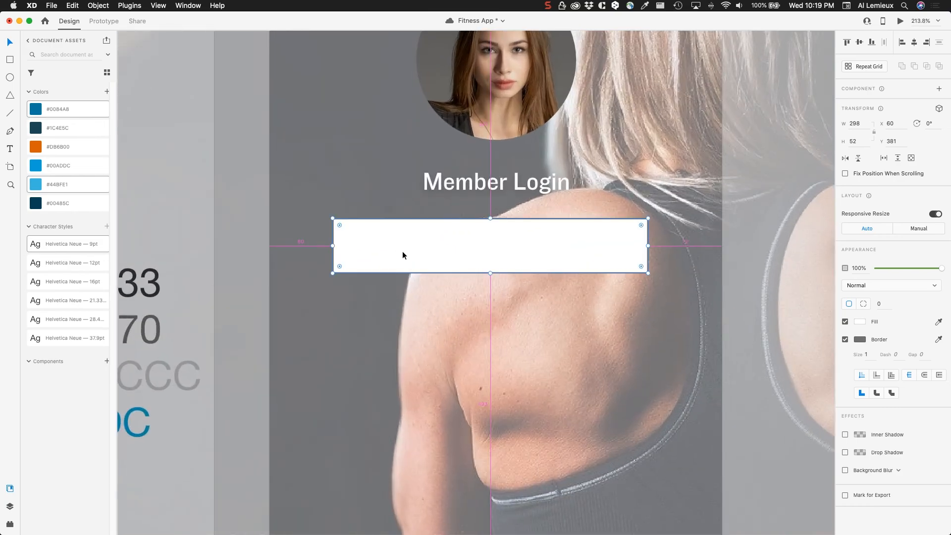
pyautogui.scroll(2, 402, 253)
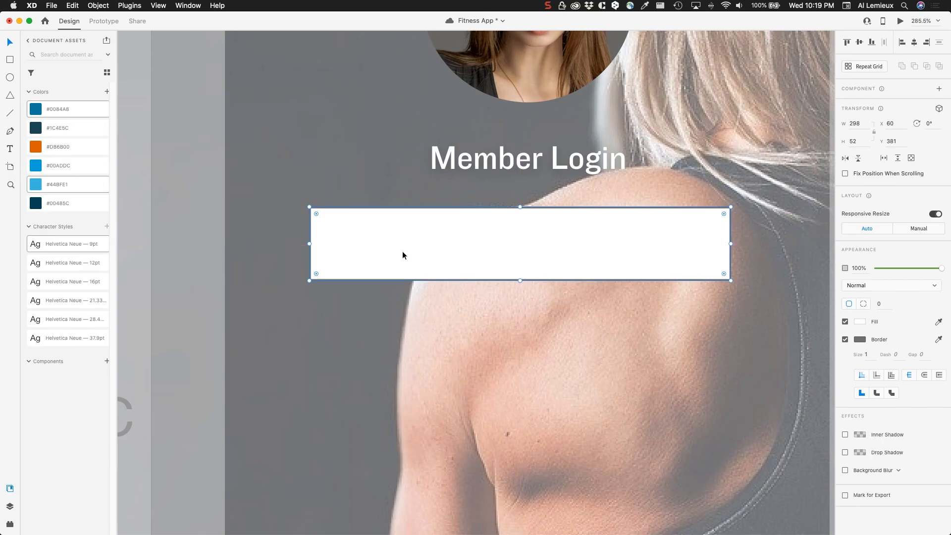
pyautogui.scroll(1, 402, 255)
pyautogui.scroll(-1, 402, 255)
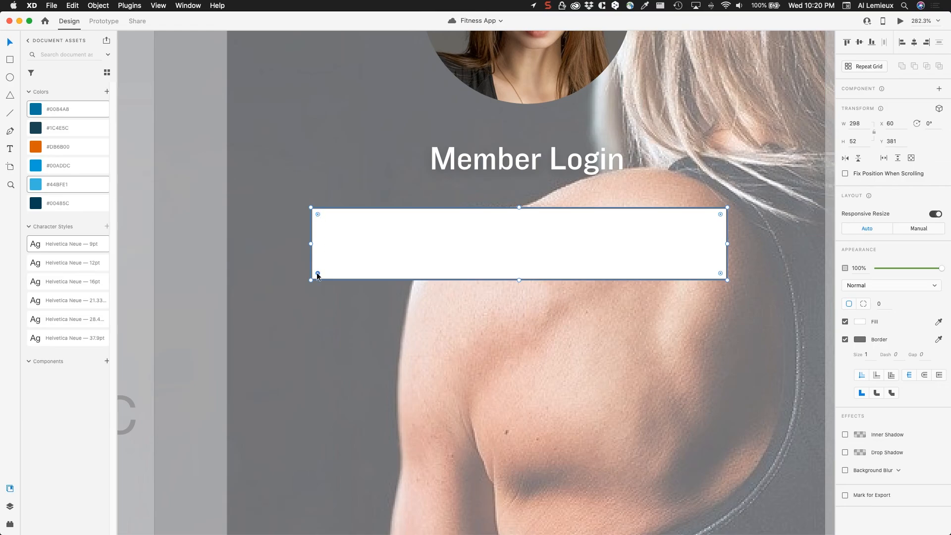
pyautogui.moveTo(320, 215); pyautogui.dragTo(321, 221)
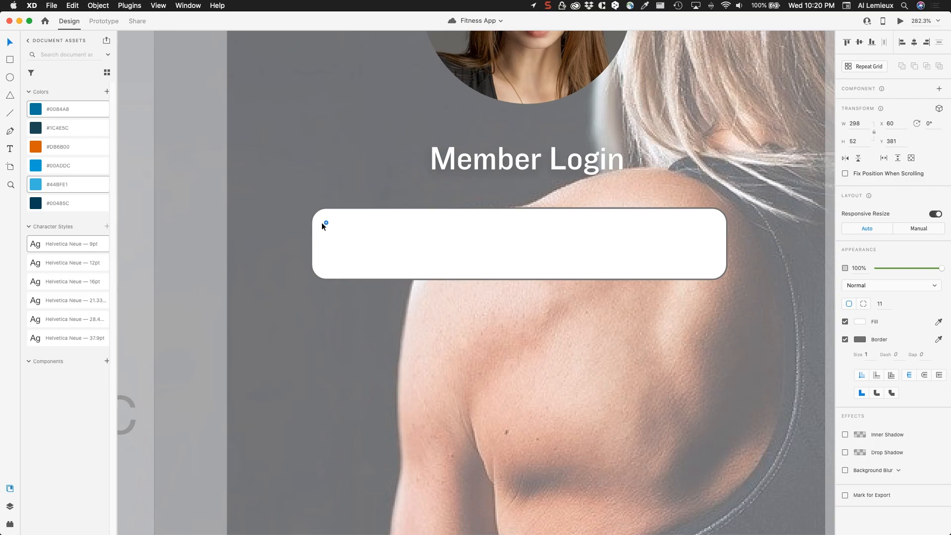
pyautogui.moveTo(322, 222); pyautogui.dragTo(322, 222)
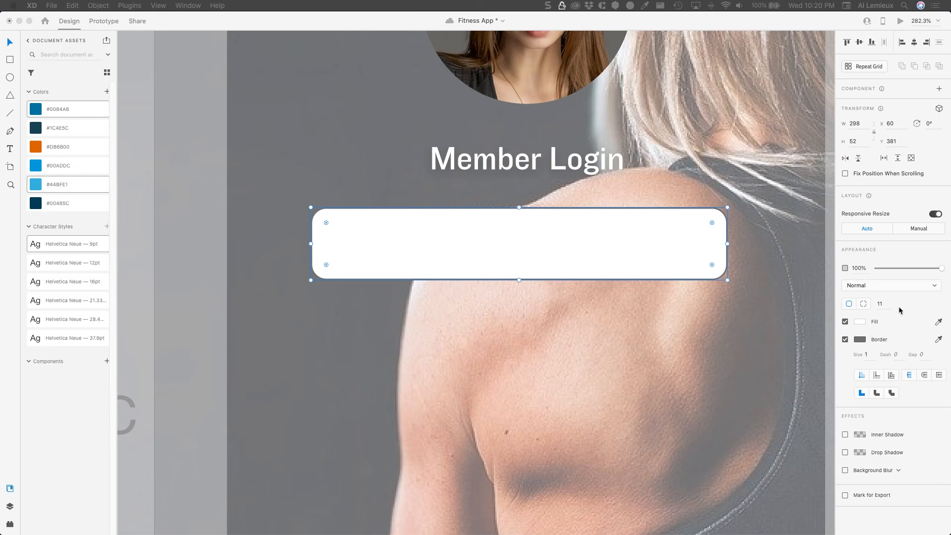
# Step: Set the white rectangle's corner radius to 4 and save the document
pyautogui.click(883, 304)
pyautogui.write('4')
pyautogui.press('Return')
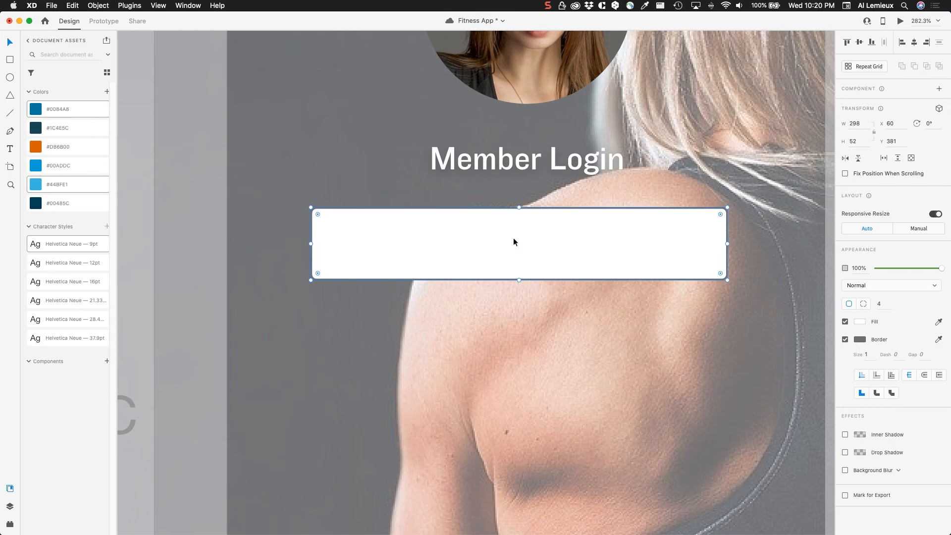
pyautogui.press('super+s')
# Step: Place a copy of the "Member Login" text beneath the white rectangle at about X 60, Y 436 and change it to "Username"
pyautogui.click(487, 167)
pyautogui.moveTo(487, 167); pyautogui.dragTo(369, 311)
pyautogui.doubleClick(370, 310)
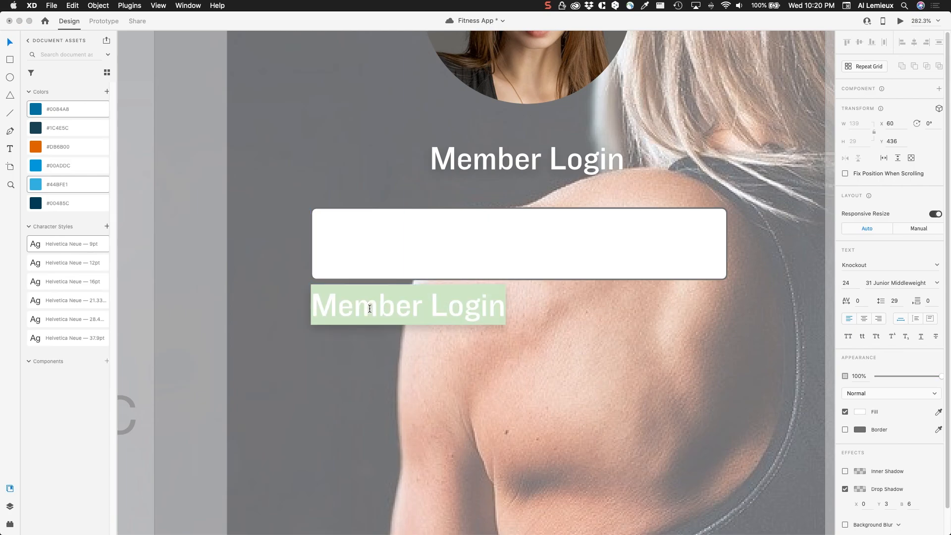
pyautogui.write('Username')
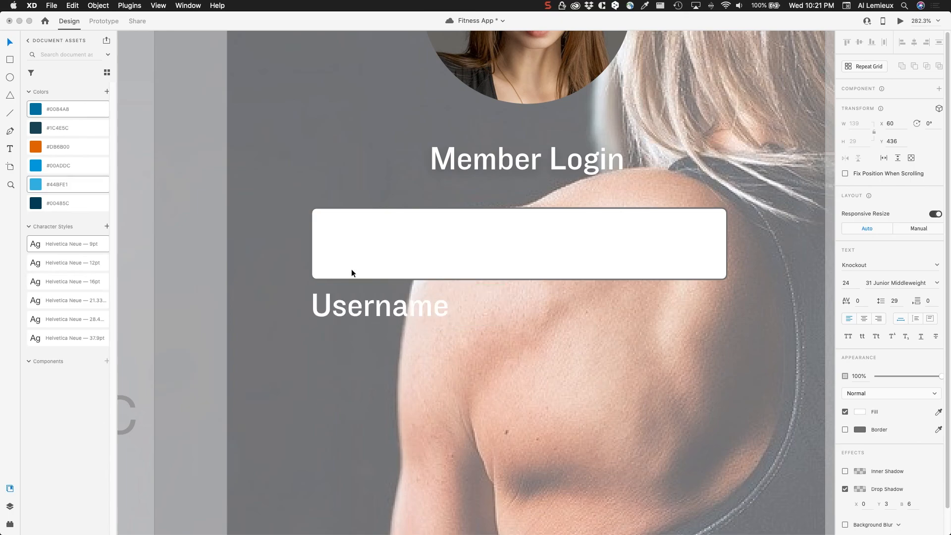
pyautogui.press('Escape')
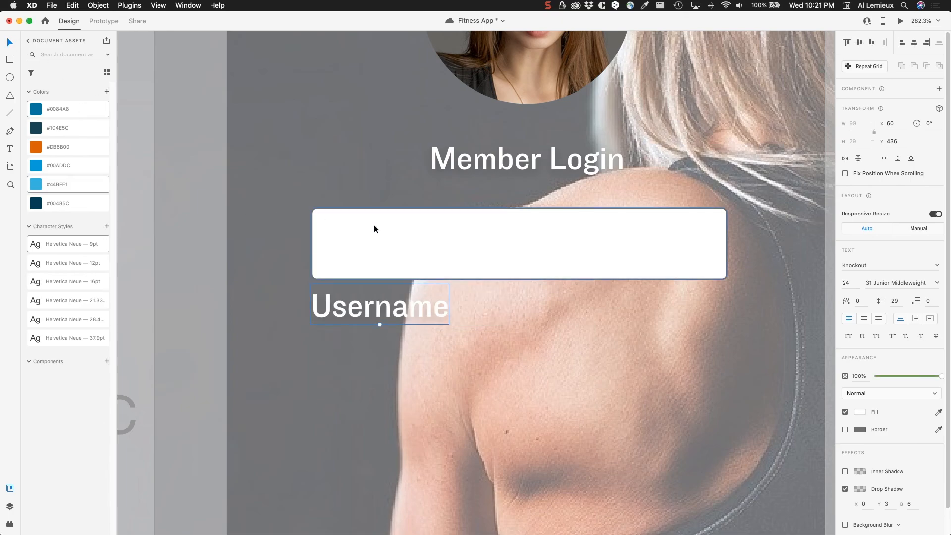
# Step: Duplicate the white field and its "Username" label below the originals at about Y 478, and change the copied label to "Password"
pyautogui.keyDown('shift'); pyautogui.click(397, 241); pyautogui.keyUp('shift')
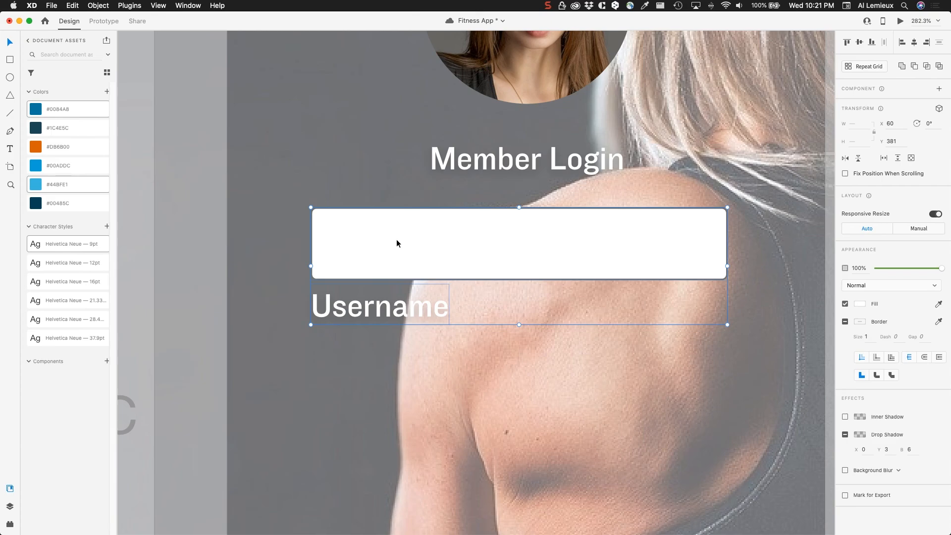
pyautogui.moveTo(397, 239); pyautogui.dragTo(395, 374)
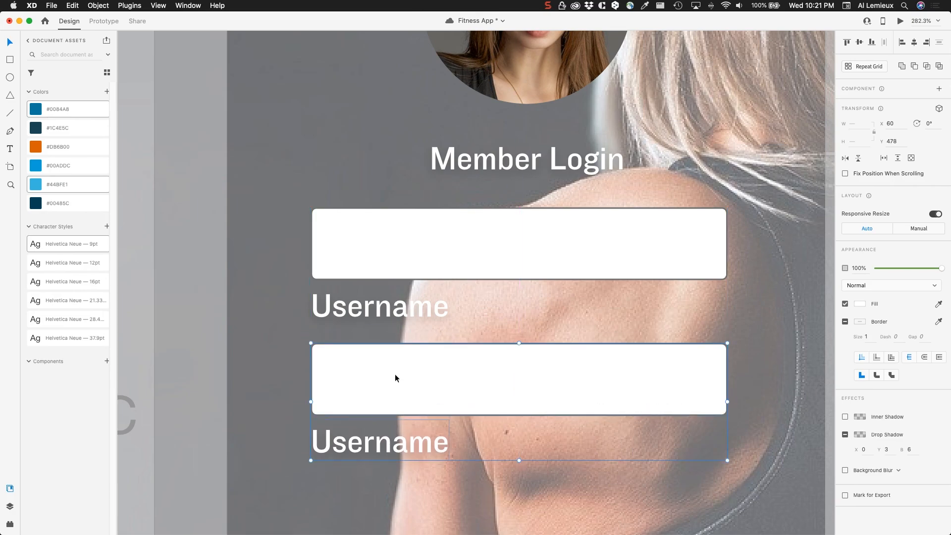
pyautogui.doubleClick(375, 447)
pyautogui.write('P')
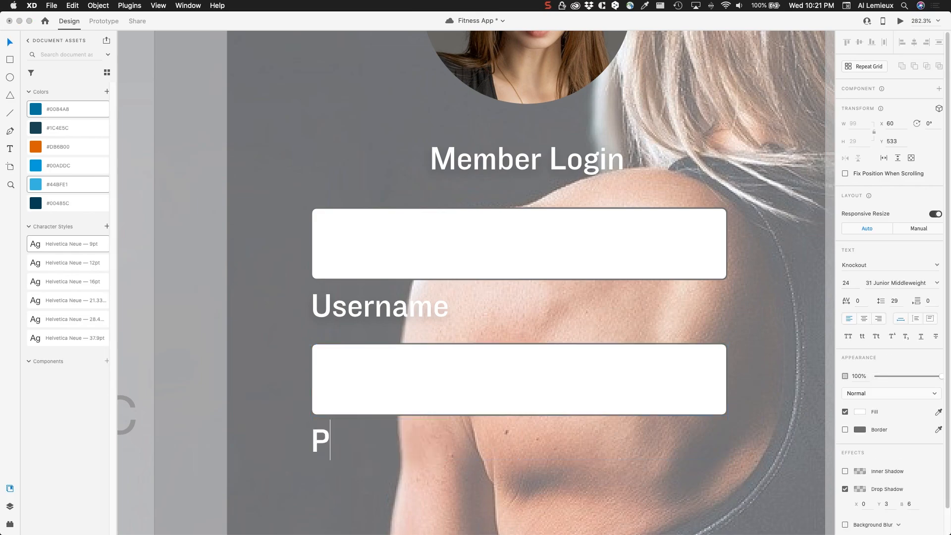
pyautogui.write('assword')
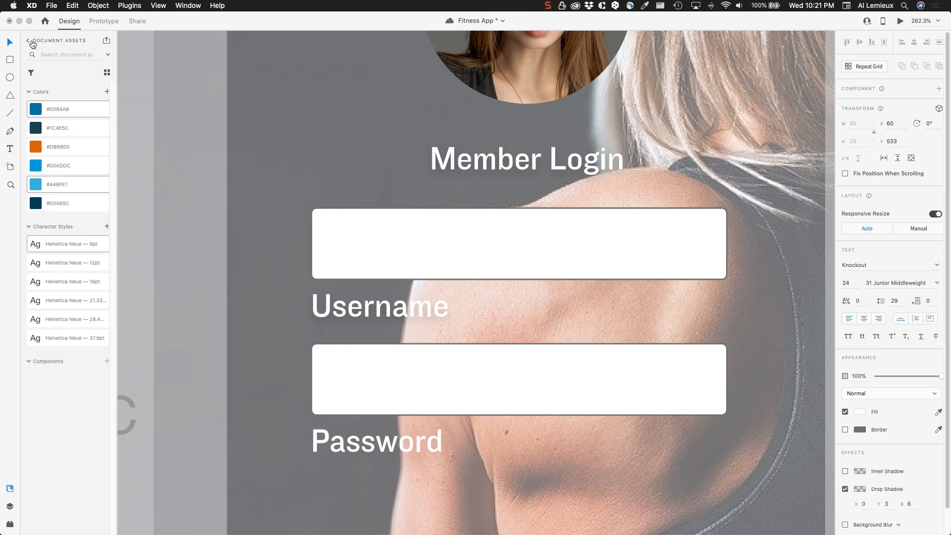
pyautogui.press('Escape')
# Step: Draw a rectangle about 298 × 65 below the "Password" label at about X 60, Y 605, and fully round its corners to about 33
pyautogui.scroll(-5, 225, 181)
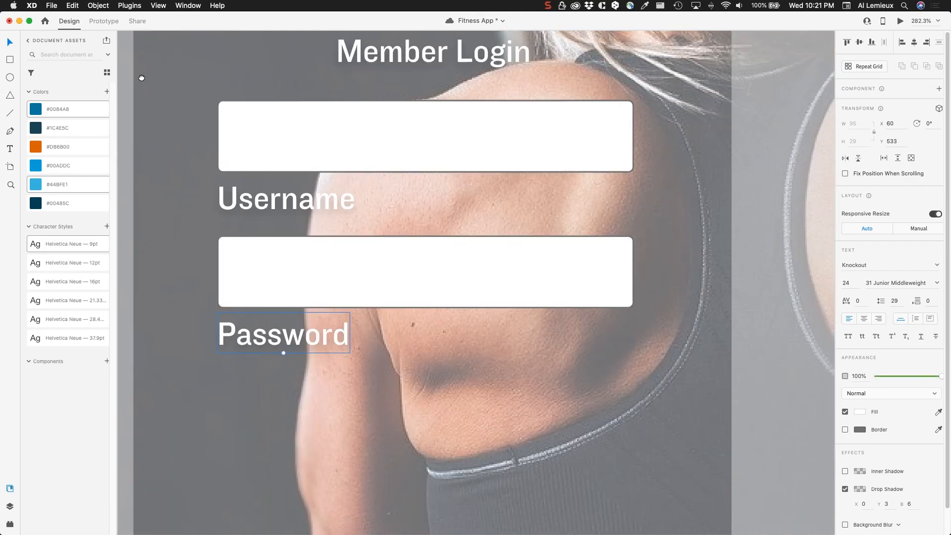
pyautogui.scroll(-4, 287, 147)
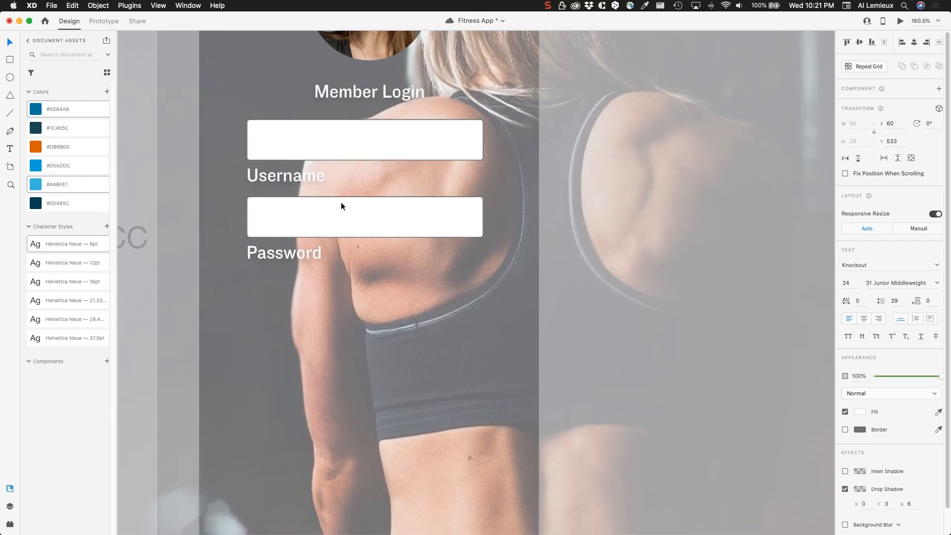
pyautogui.moveTo(395, 222); pyautogui.dragTo(365, 177)
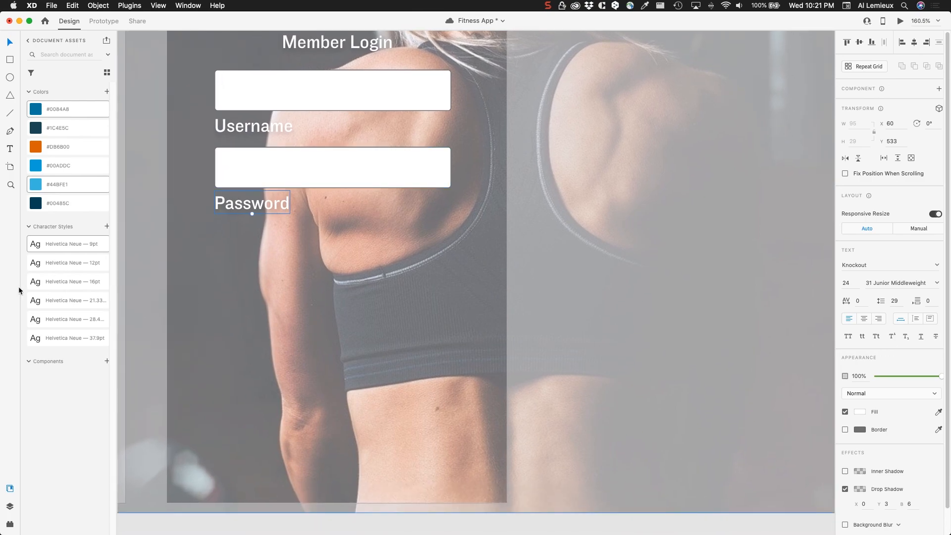
pyautogui.click(10, 60)
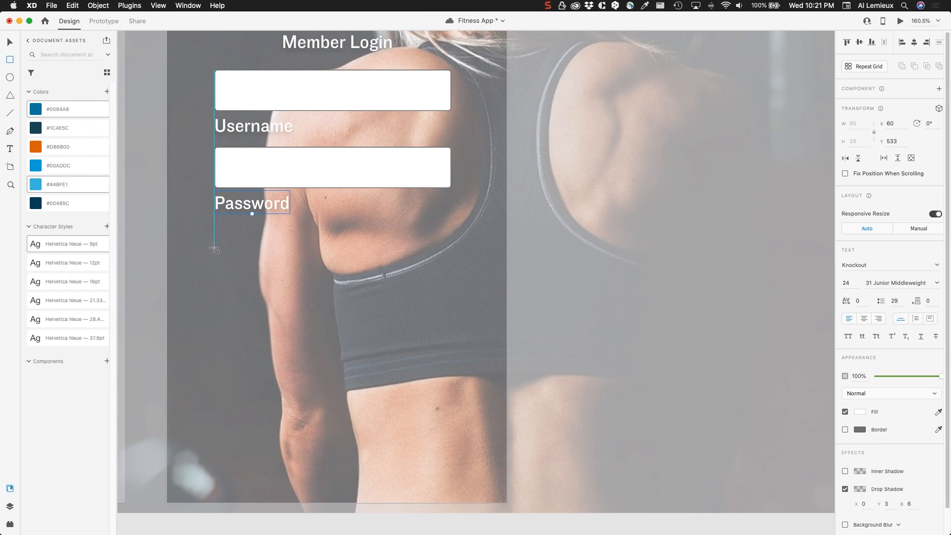
pyautogui.moveTo(214, 248); pyautogui.dragTo(451, 300)
pyautogui.moveTo(221, 254); pyautogui.dragTo(241, 267)
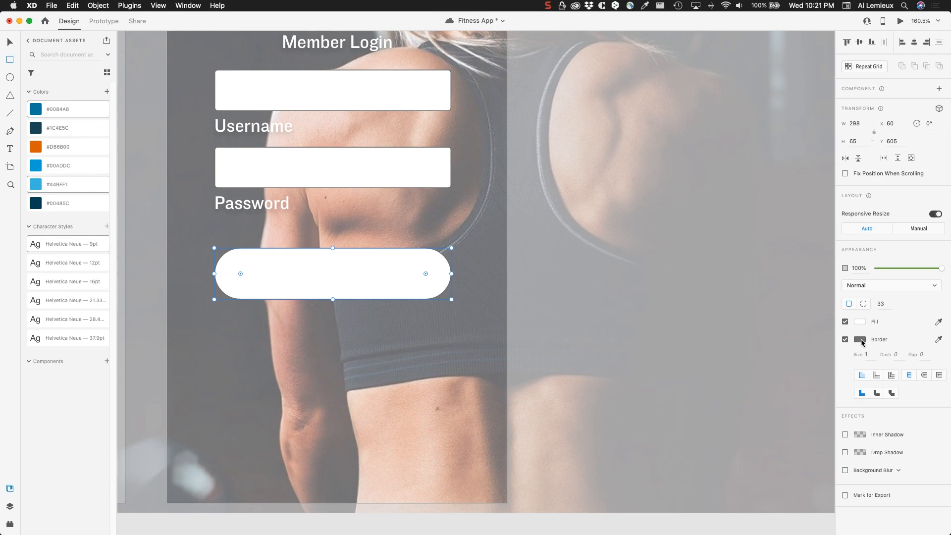
# Step: Fill the rounded button shape with the saved blue #0084A8 and remove its border
pyautogui.click(859, 323)
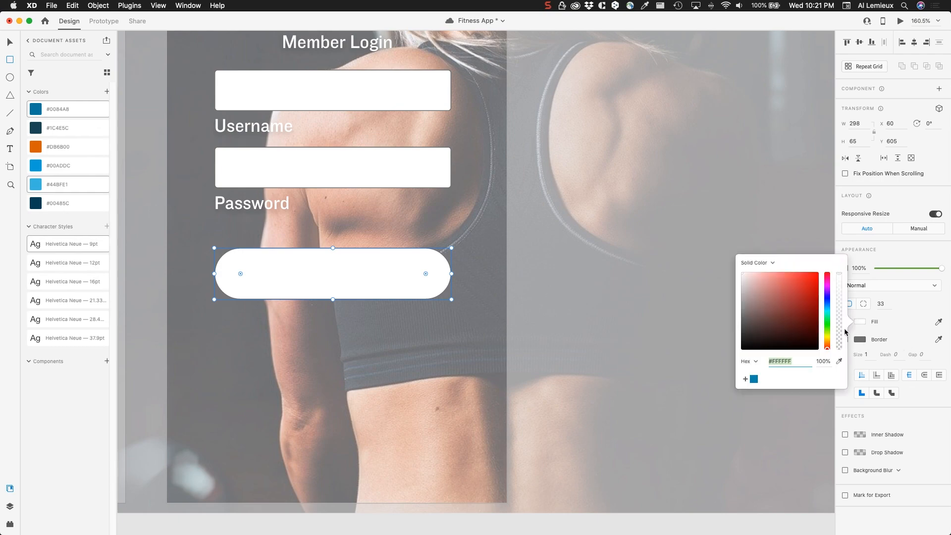
pyautogui.click(754, 379)
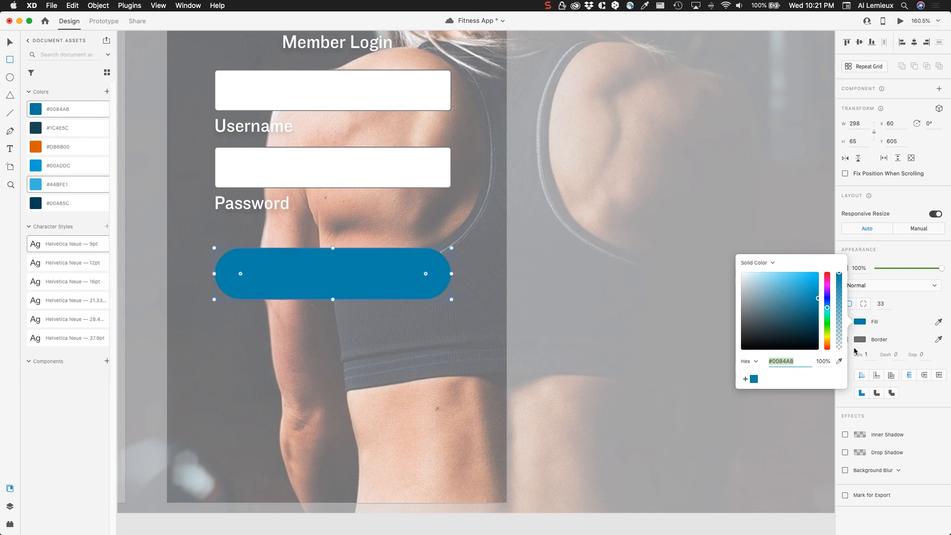
pyautogui.click(850, 347)
pyautogui.click(845, 340)
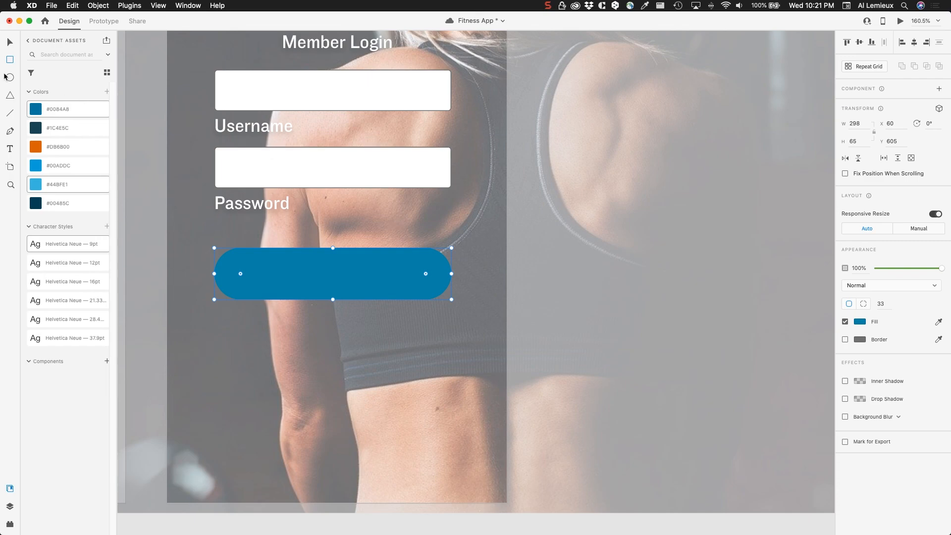
# Step: Place a copy of the "Password" label on the blue button at about X 173, Y 617 and bring it in front of the button
pyautogui.click(9, 44)
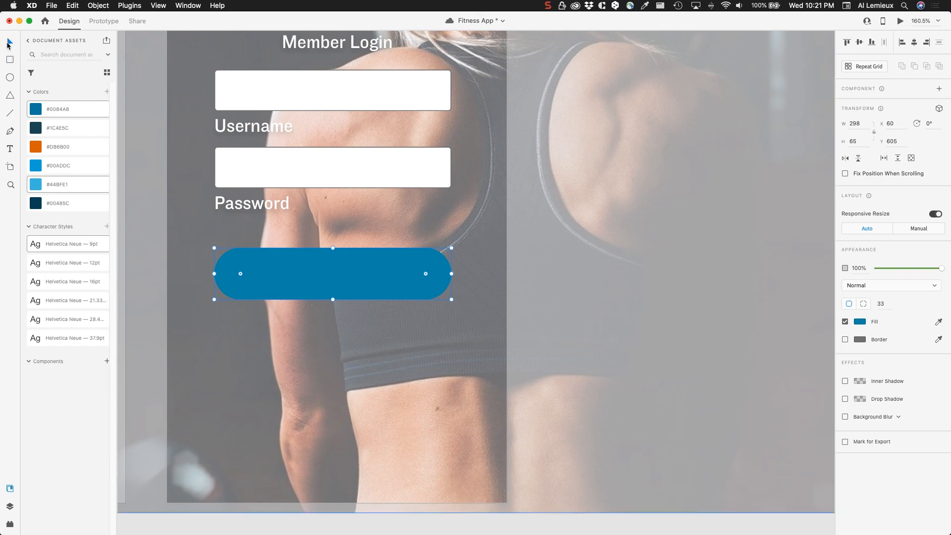
pyautogui.click(238, 205)
pyautogui.moveTo(238, 205); pyautogui.dragTo(327, 273)
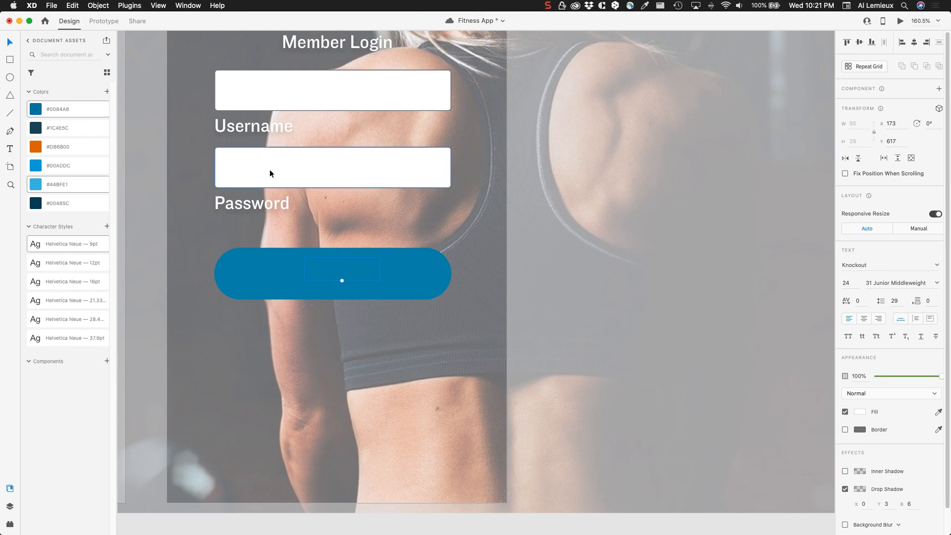
pyautogui.click(98, 6)
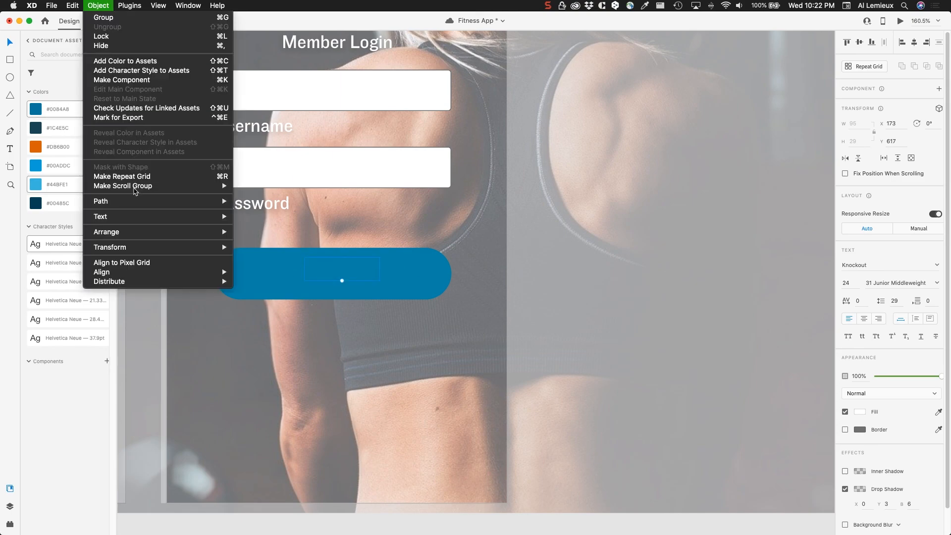
pyautogui.moveTo(158, 232)
pyautogui.click(249, 237)
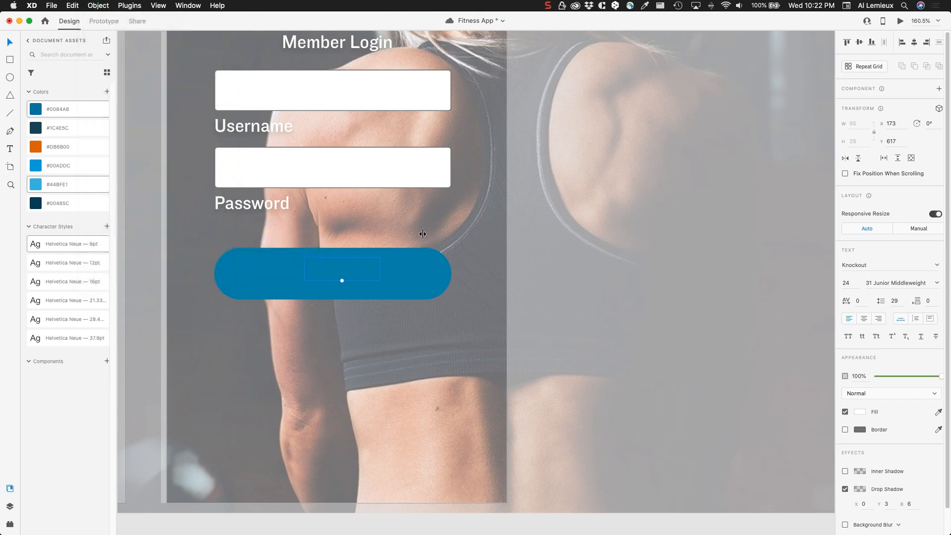
# Step: Change the copied label on the blue button to "ENTER" and centre it on the button at about X 175, Y 623
pyautogui.doubleClick(348, 269)
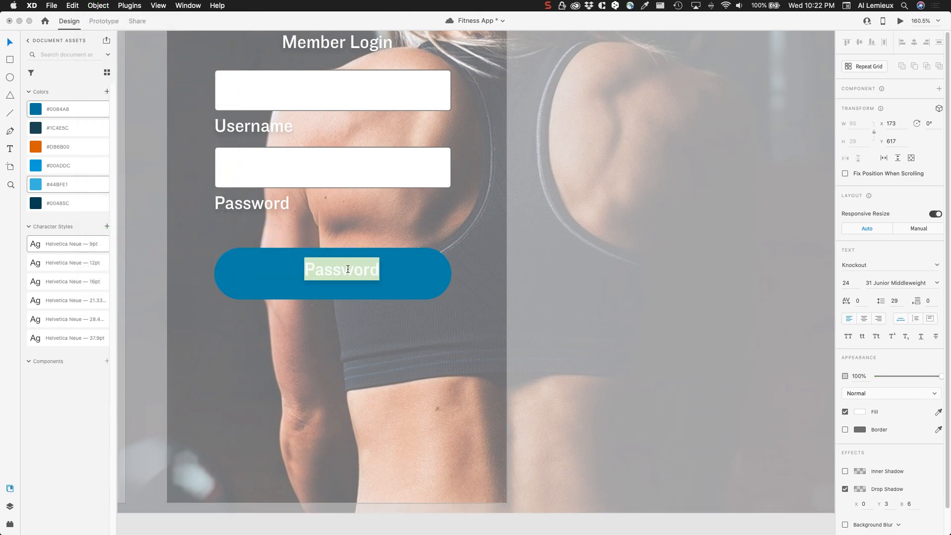
pyautogui.write('ENTER')
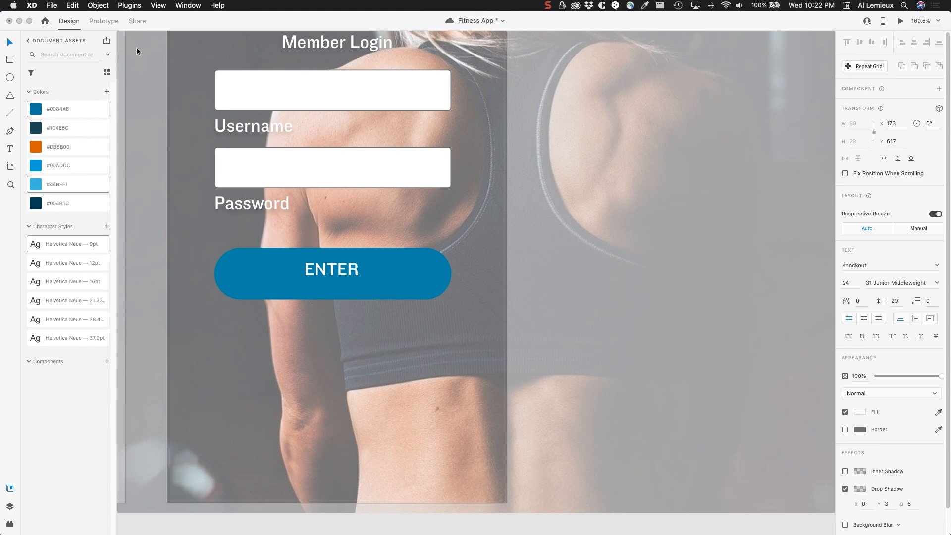
pyautogui.click(7, 44)
pyautogui.moveTo(325, 276); pyautogui.dragTo(325, 278)
# Step: Deselect everything with both artboards in view and save the document
pyautogui.scroll(-3, 385, 247)
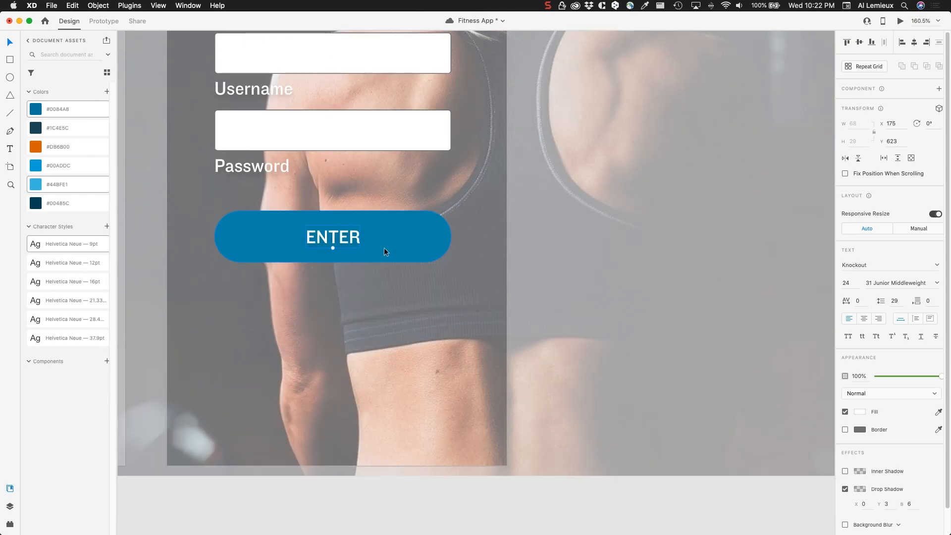
pyautogui.scroll(5, 384, 247)
pyautogui.scroll(-6, 385, 247)
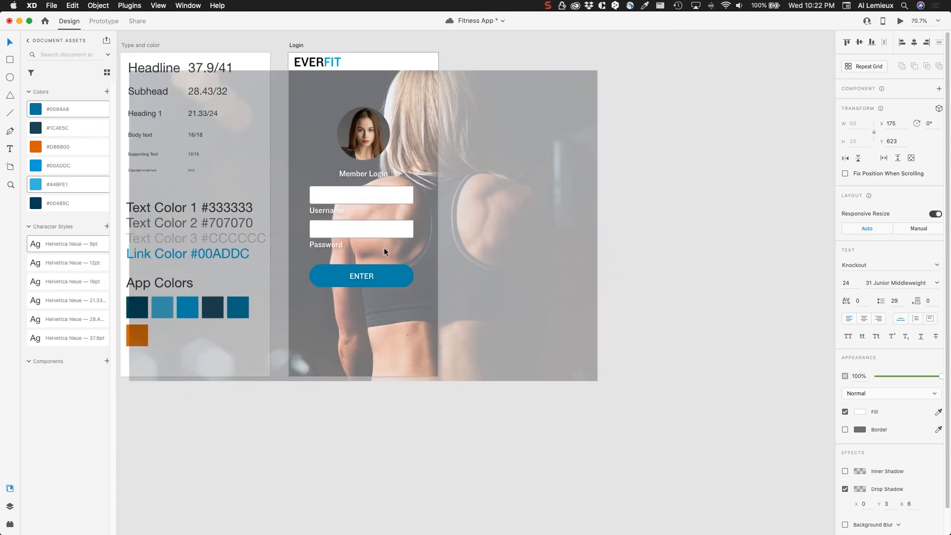
pyautogui.click(345, 429)
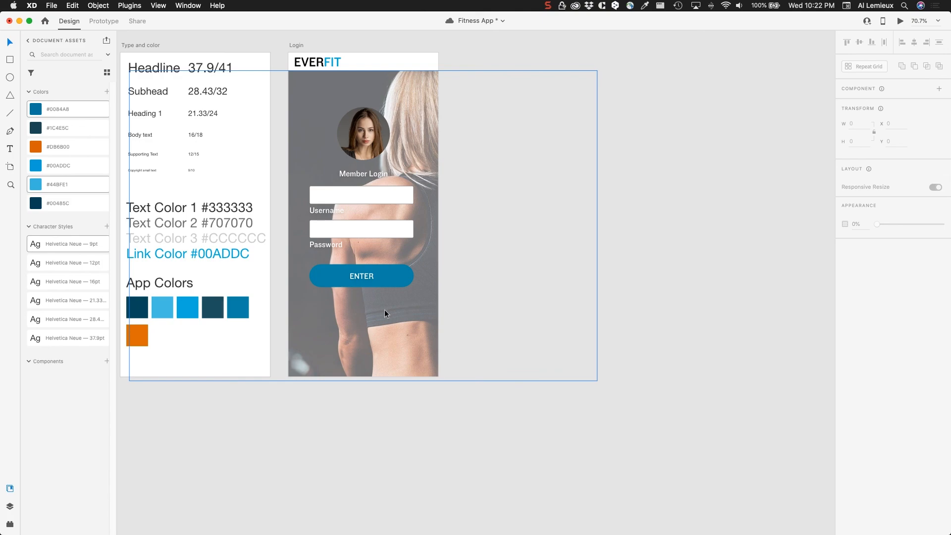
pyautogui.press('super+s')
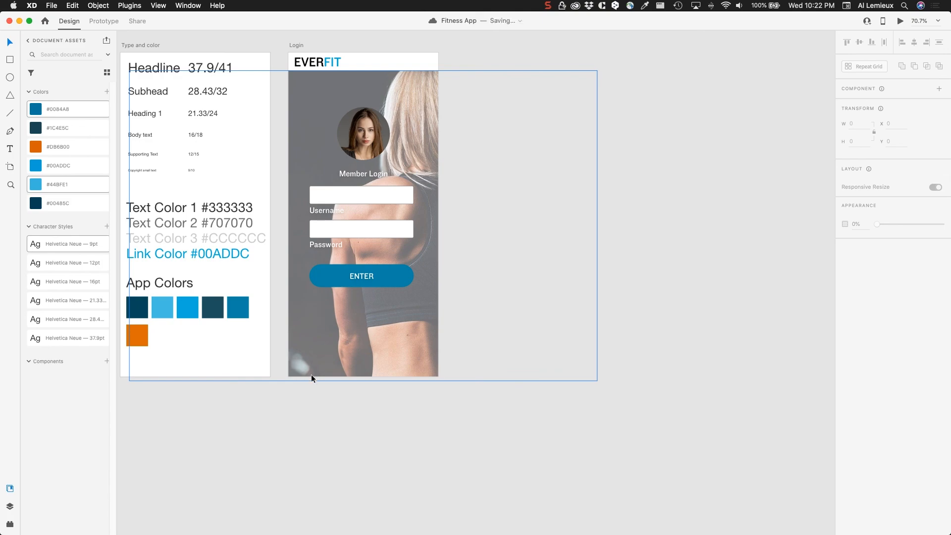